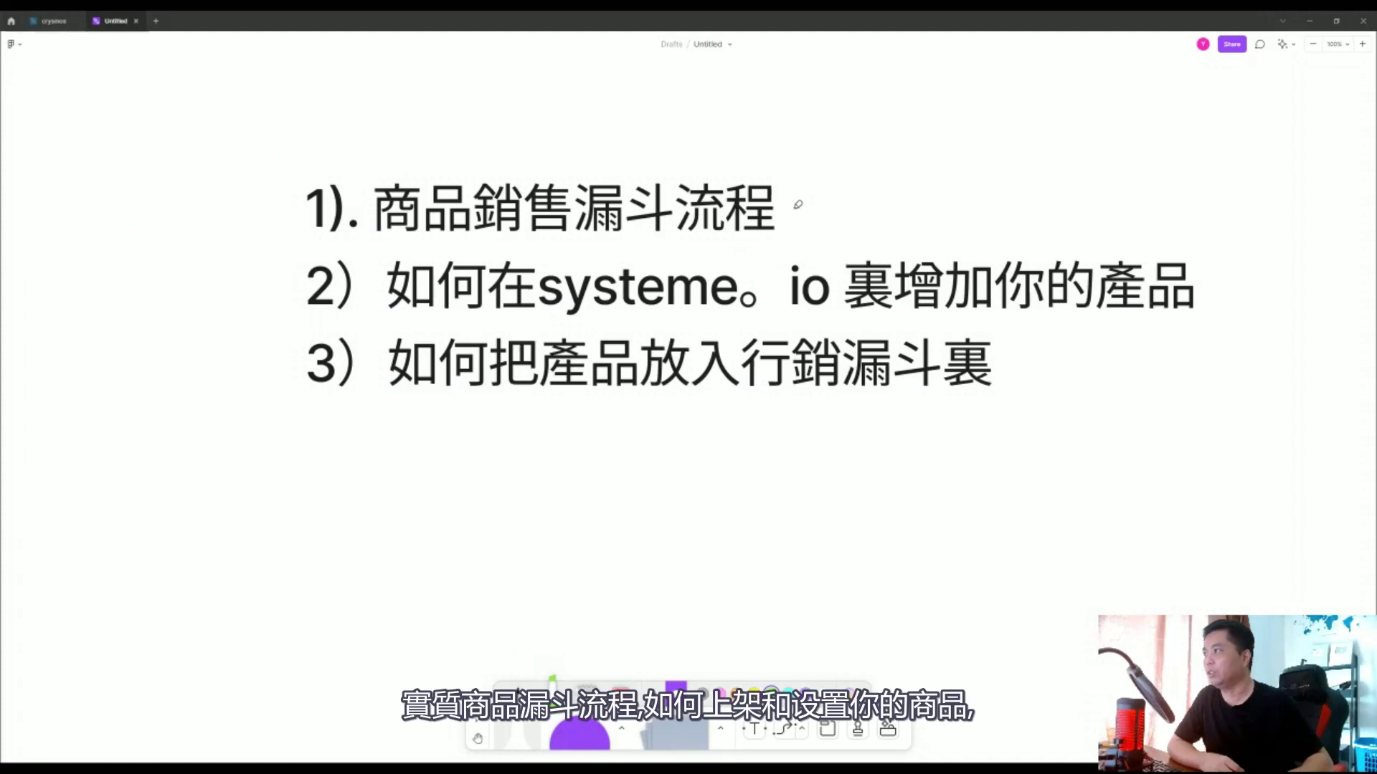
Draw green marker checkmarks beside agenda items 1 and 2 on the Figma slide.
mouse_move(798, 206)
left_mouse_down()
mouse_move(879, 211)
mouse_move(936, 179)
left_mouse_up()
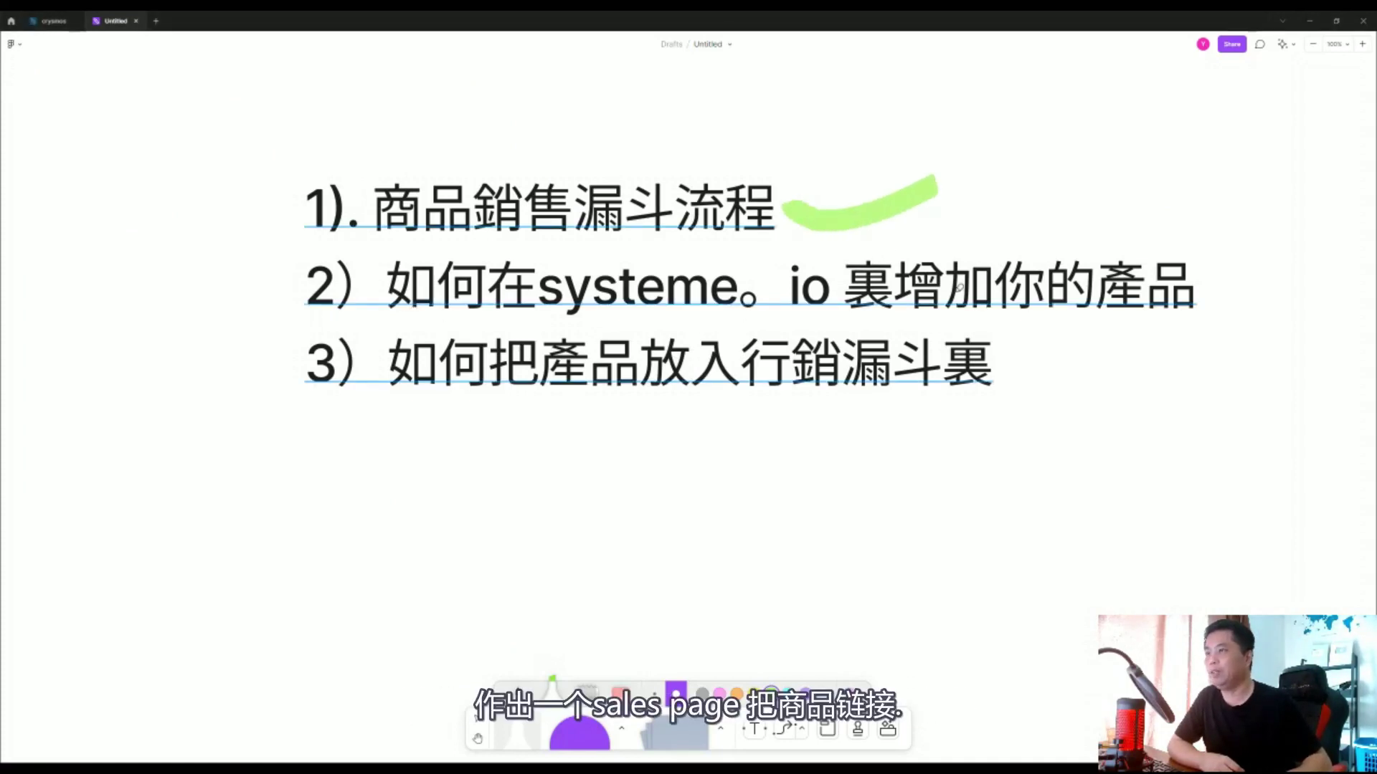
mouse_move(1223, 276)
left_mouse_down()
mouse_move(1291, 276)
mouse_move(1363, 226)
left_mouse_up()
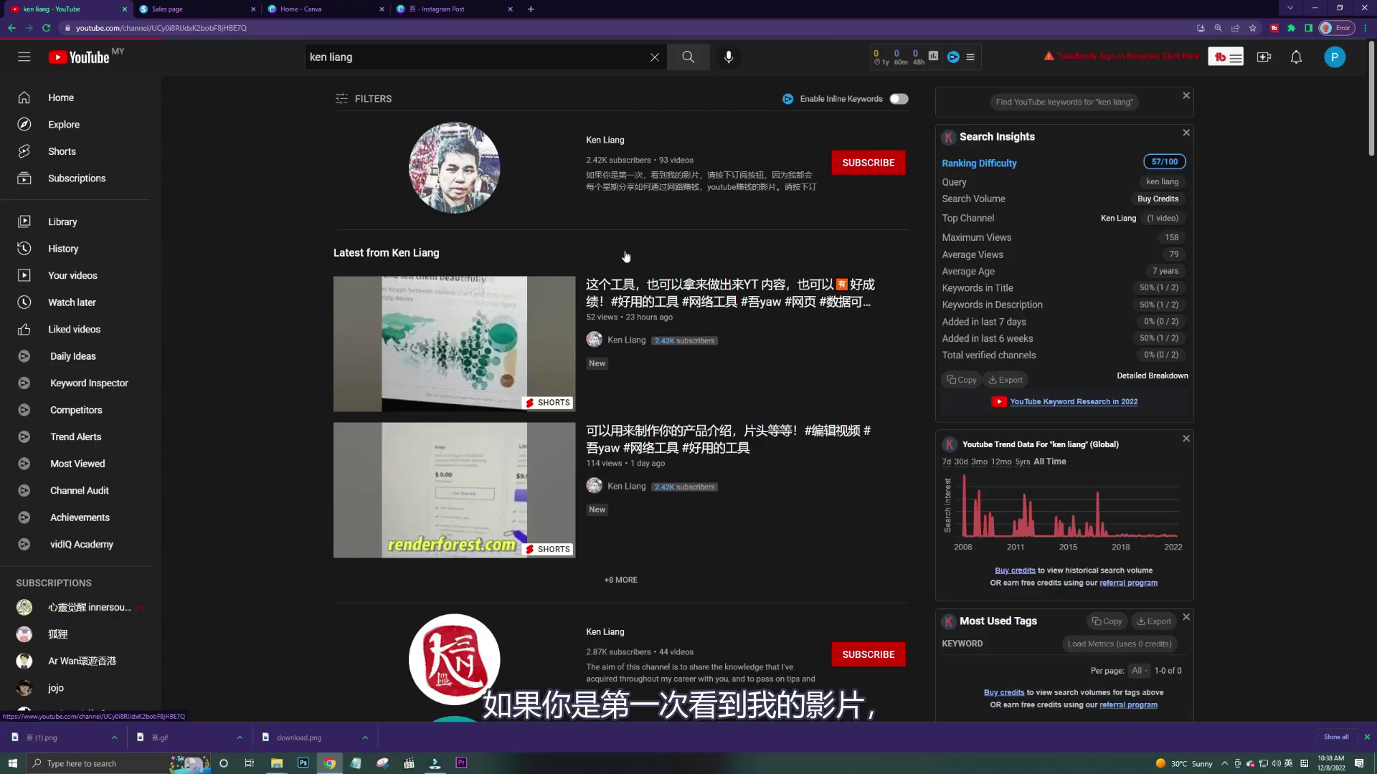
Subscribe to the YouTube channel and set its notification bell to All.
left_click(621, 250)
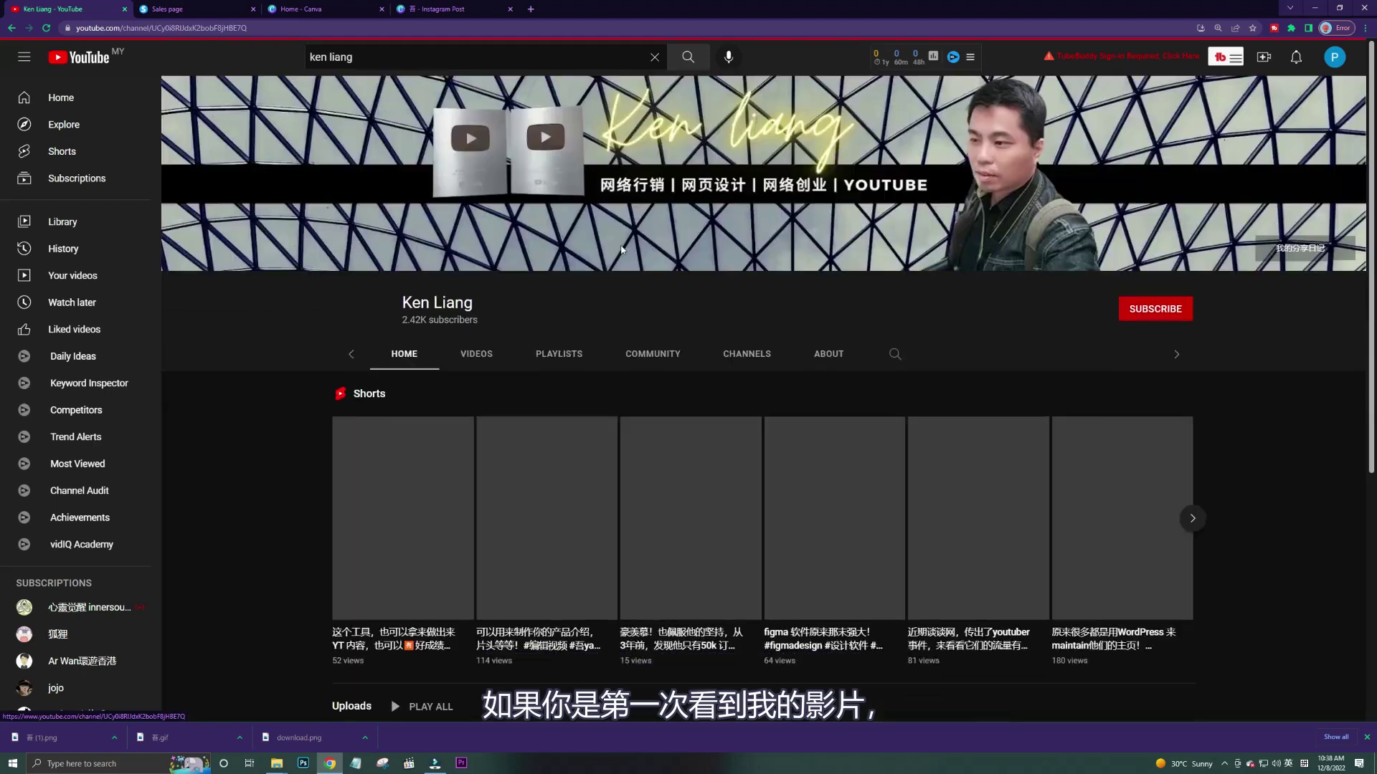
scroll(515, 328, "down", 5)
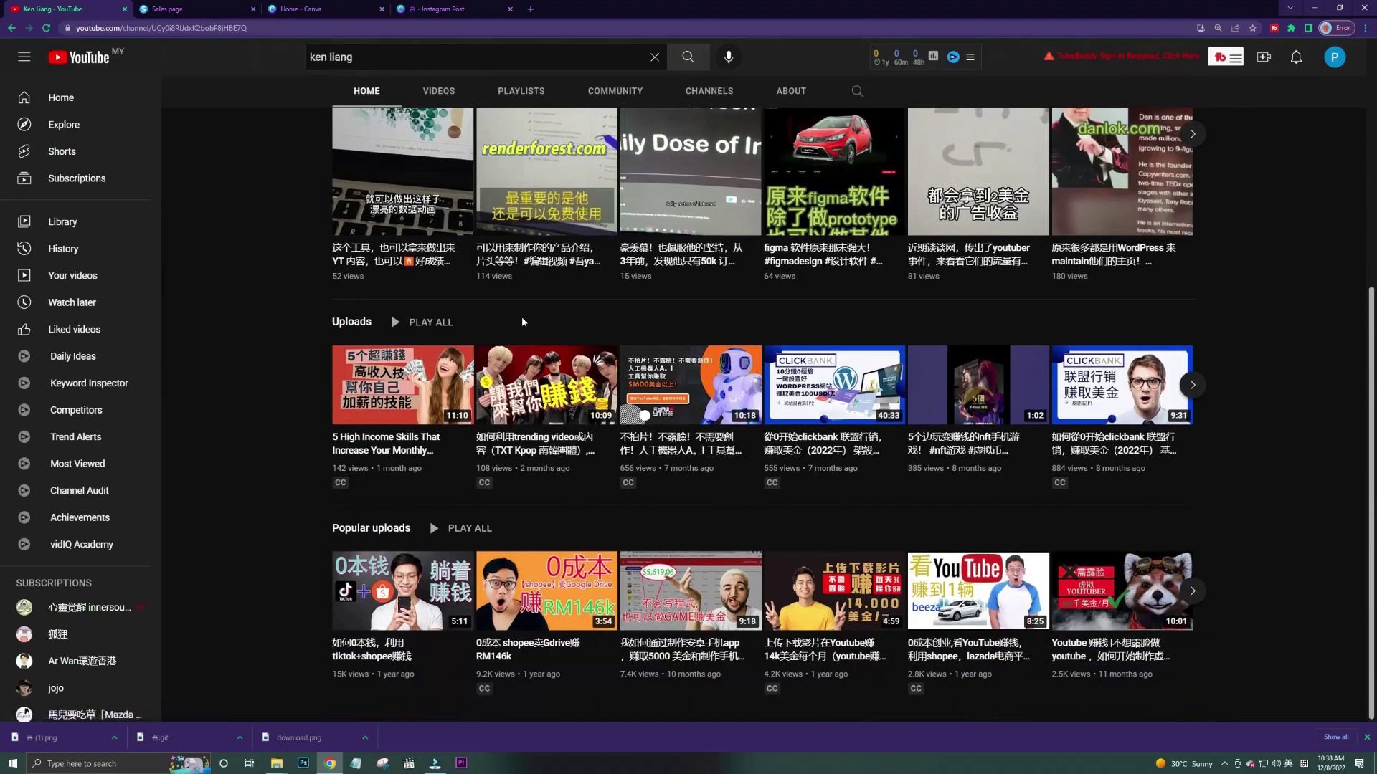
scroll(522, 322, "up", 5)
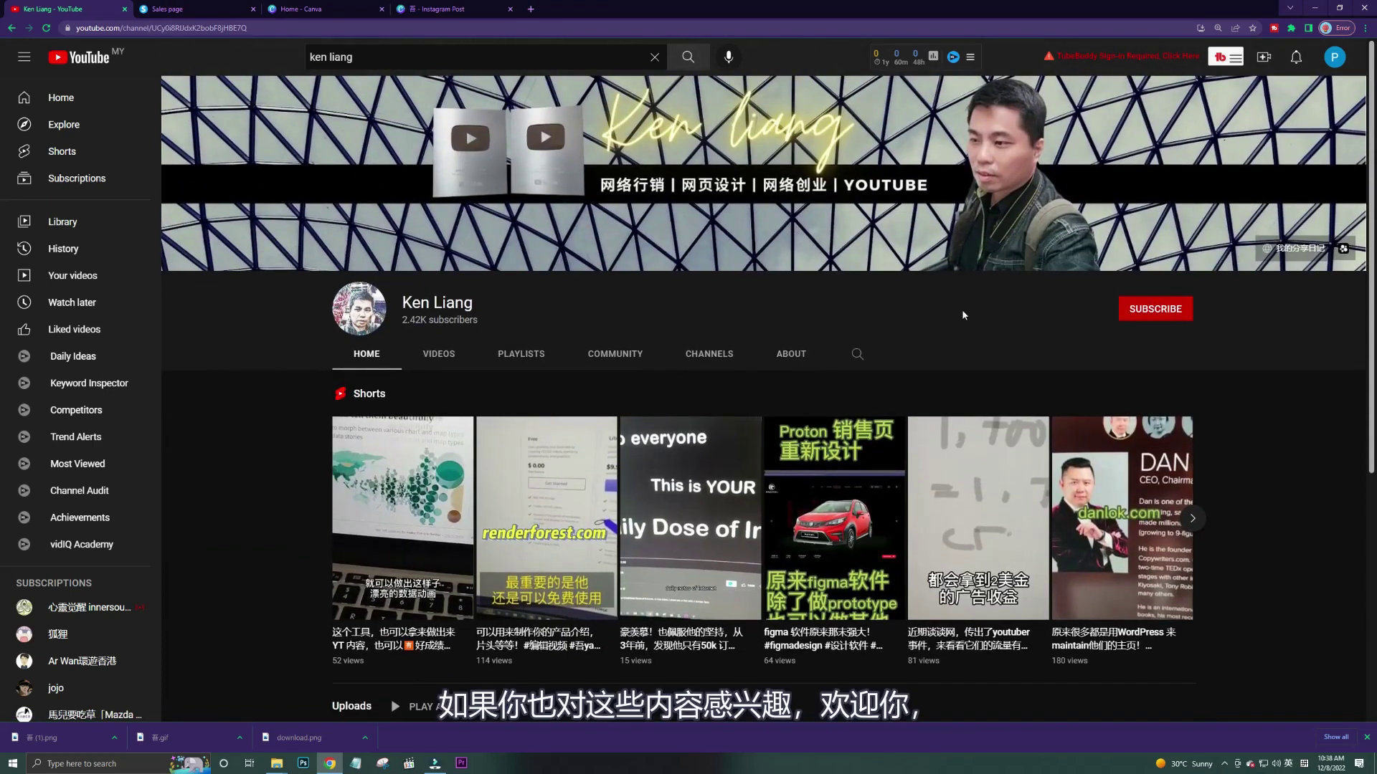
left_click(1154, 310)
left_click(1182, 309)
left_click(1212, 339)
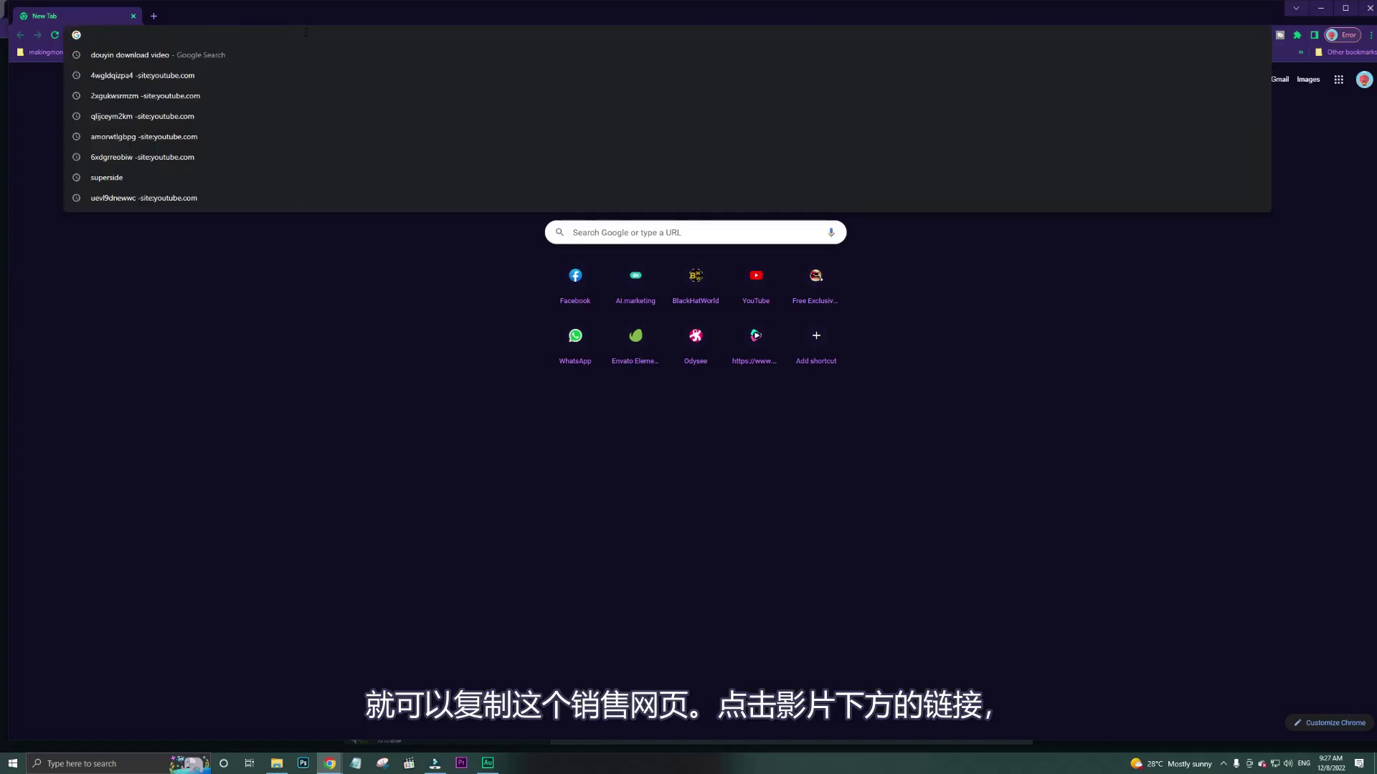
right_click(305, 35)
Load the pasted systeme.io referral link and sign up with an email address.
left_click(342, 106)
key("Return")
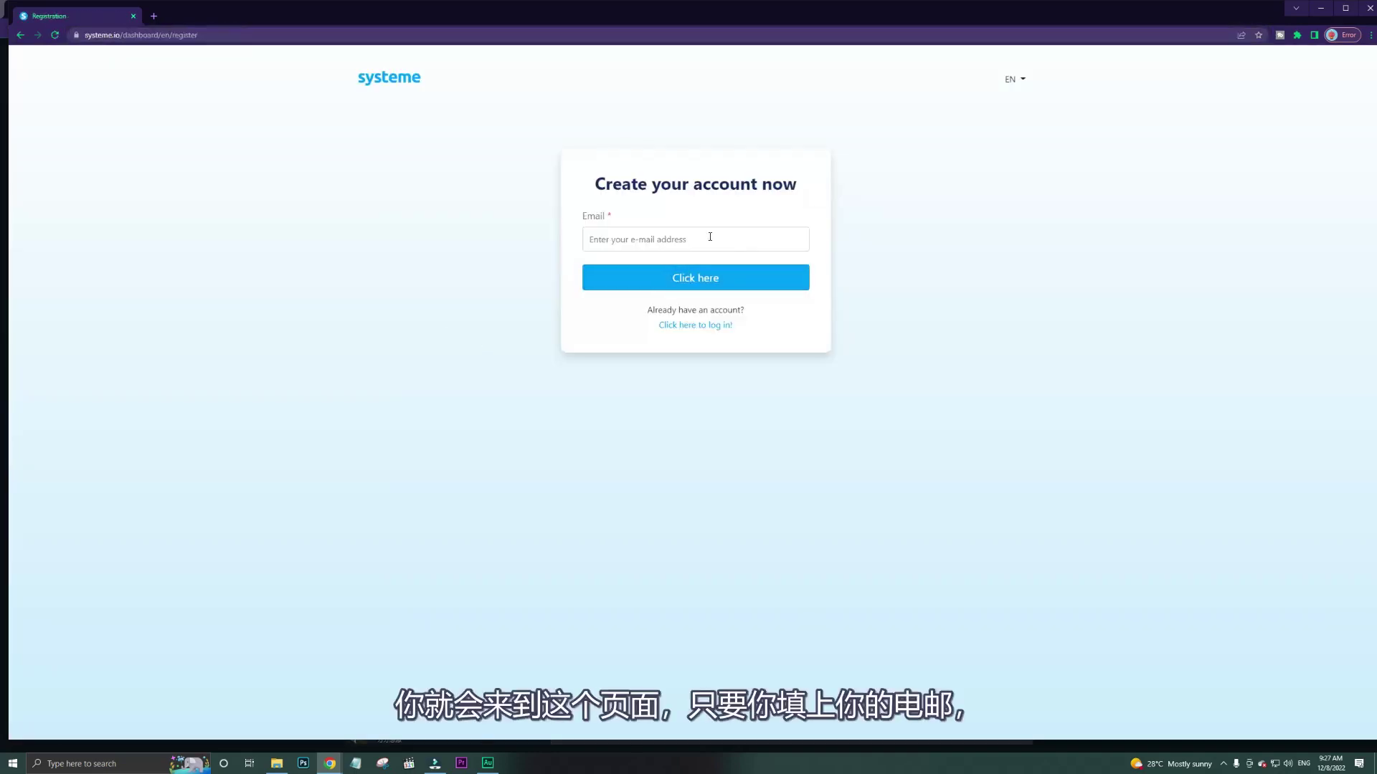
left_click(709, 237)
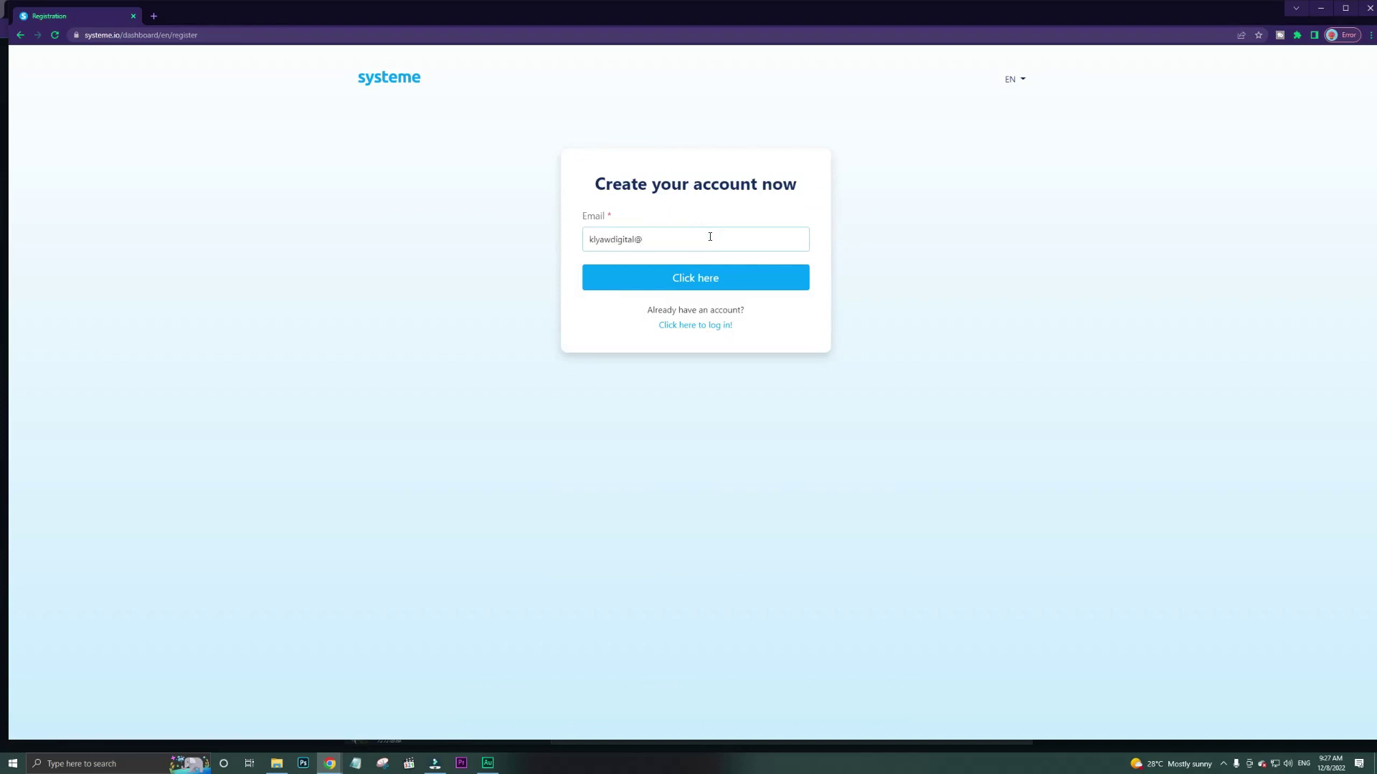
left_click(721, 275)
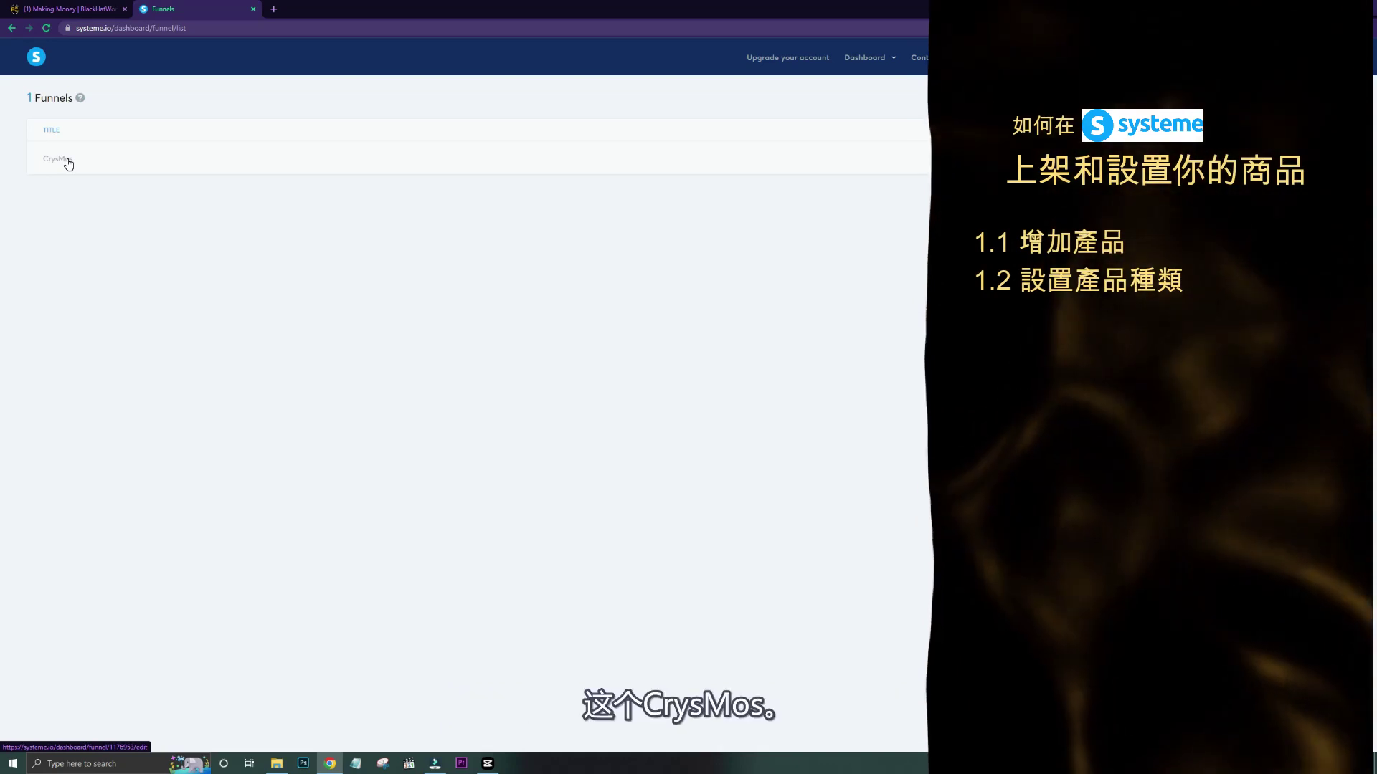
Open the CrysMos funnel, then go to the Physical products list.
left_click(67, 161)
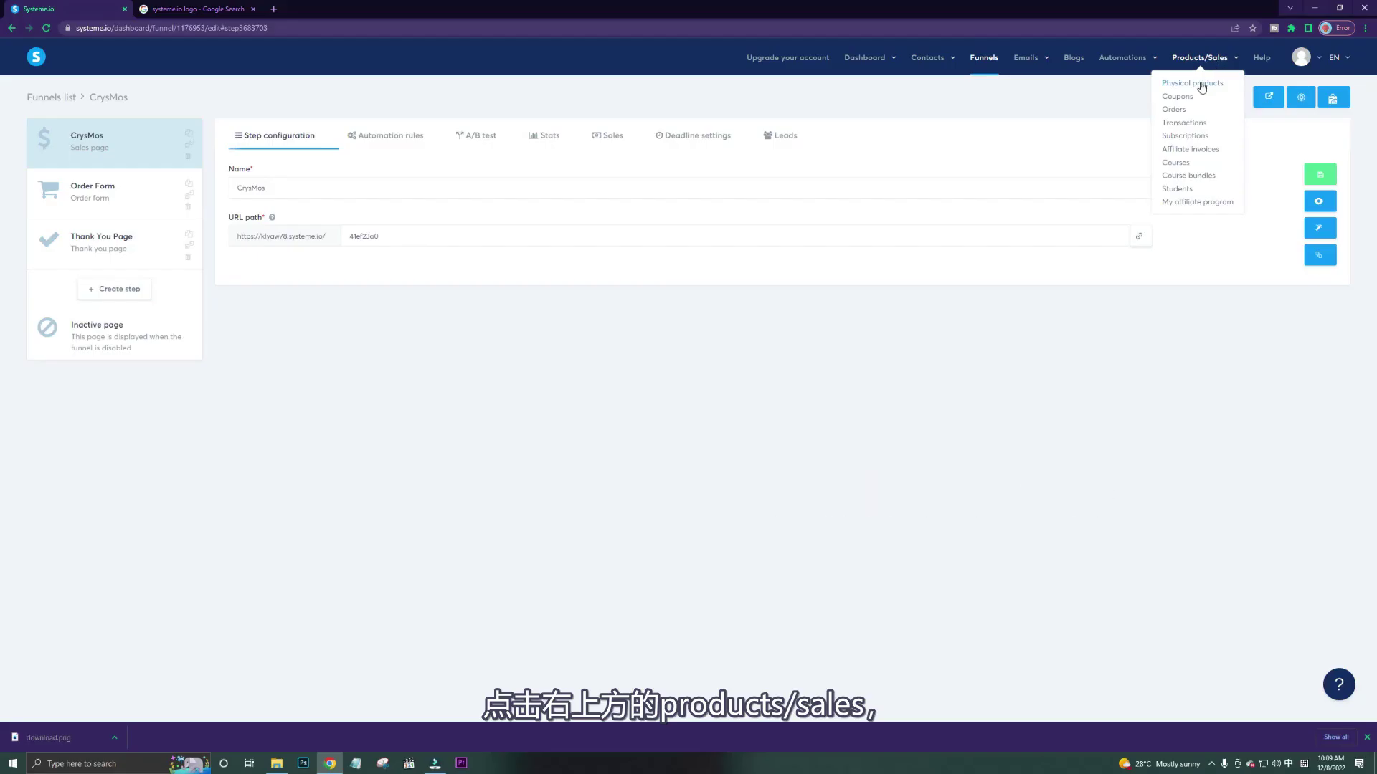
left_click(1201, 84)
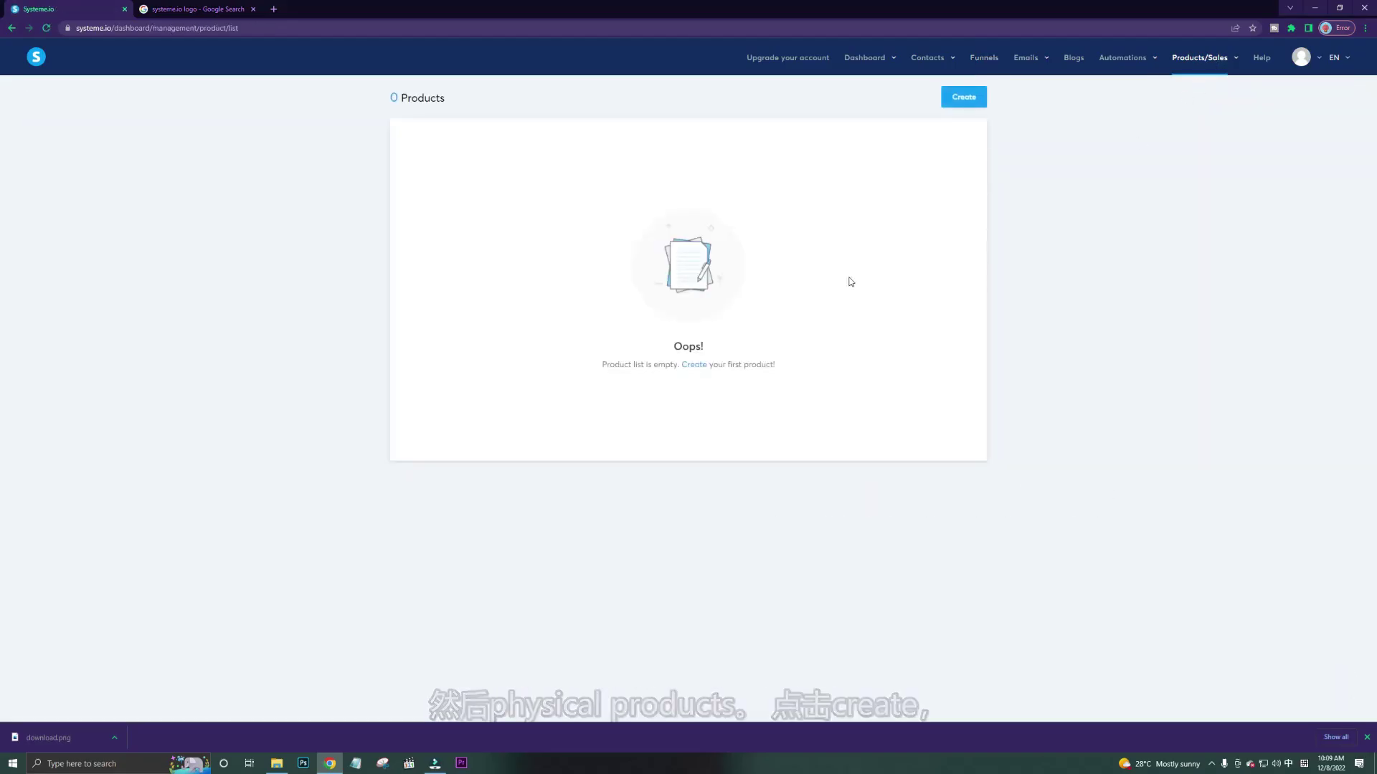
Create and save a new physical product named 'eco thermos'.
left_click(963, 99)
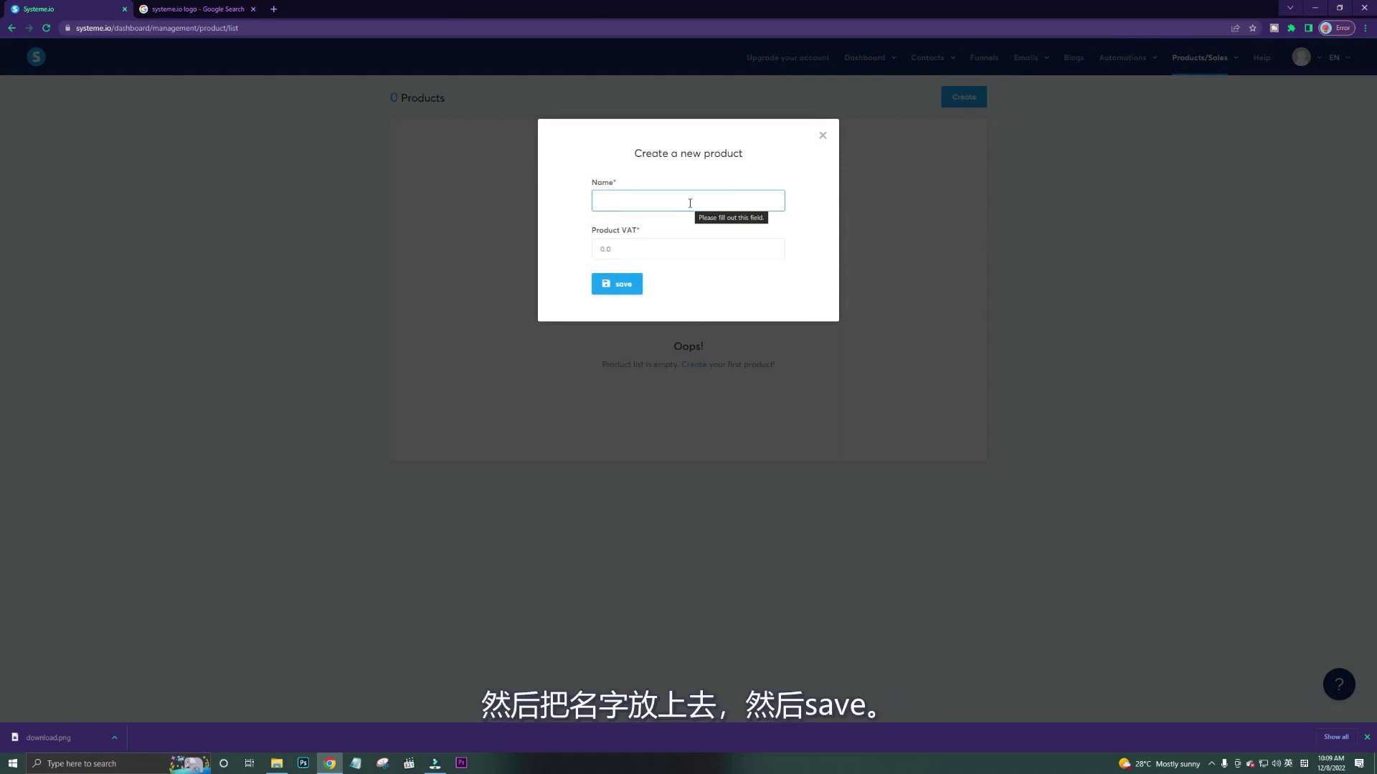
type("eco thermos")
left_click(616, 284)
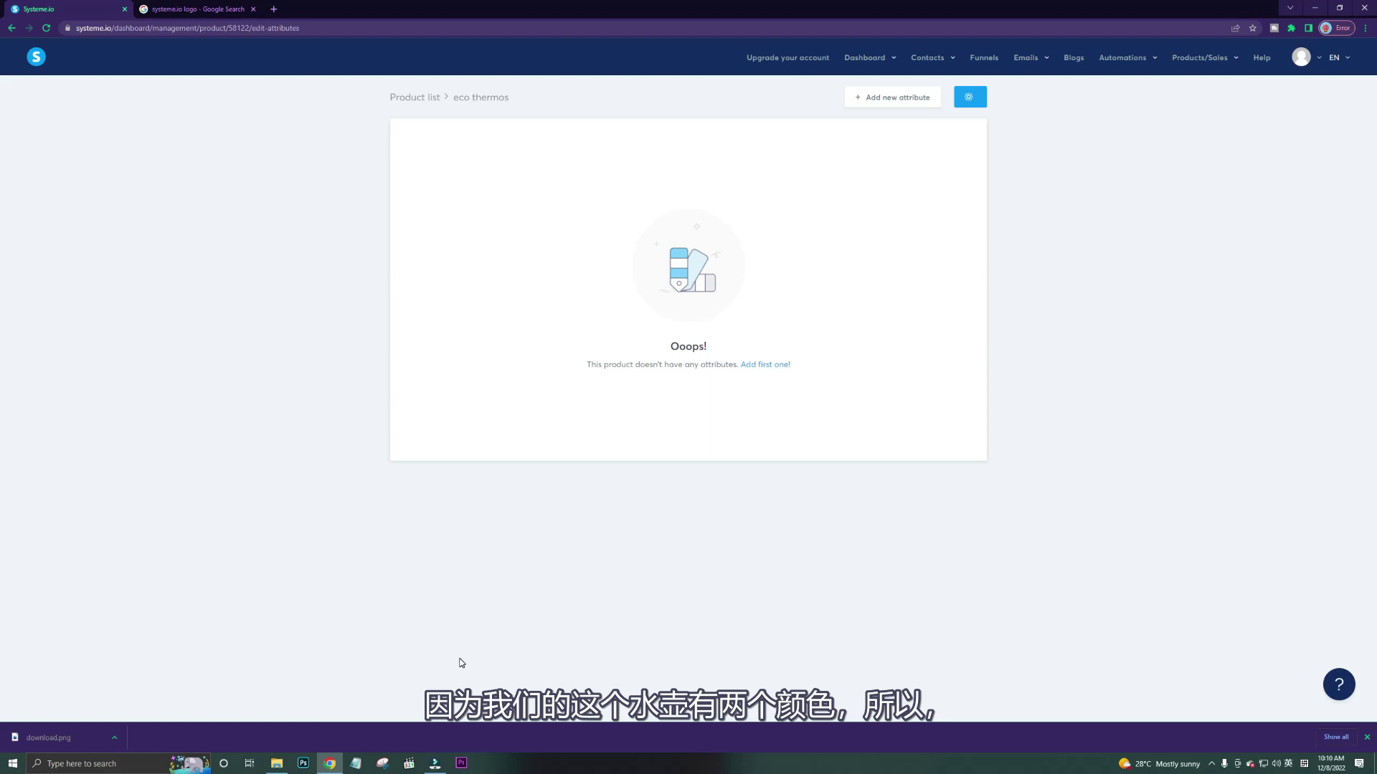
Add a '颜色' attribute to the eco thermos product.
left_click(892, 98)
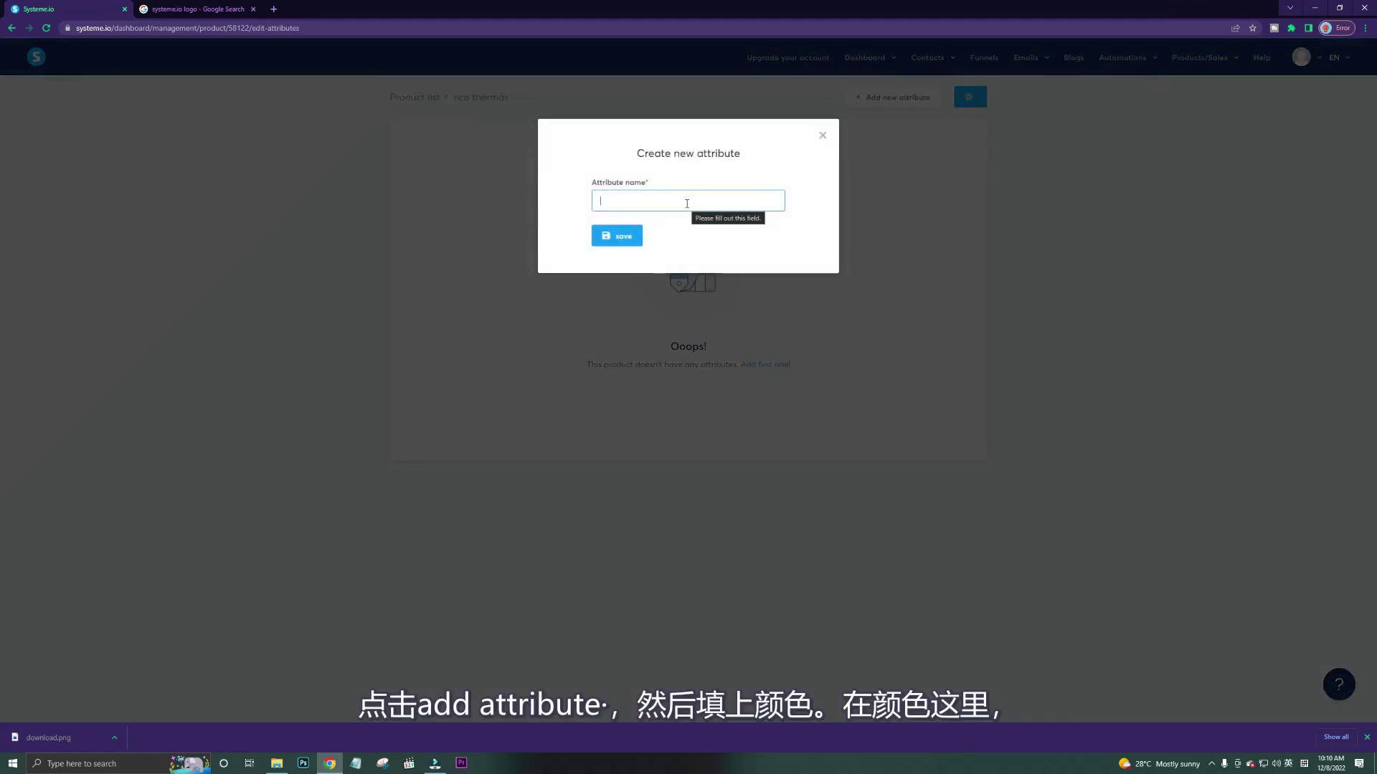
type("yans")
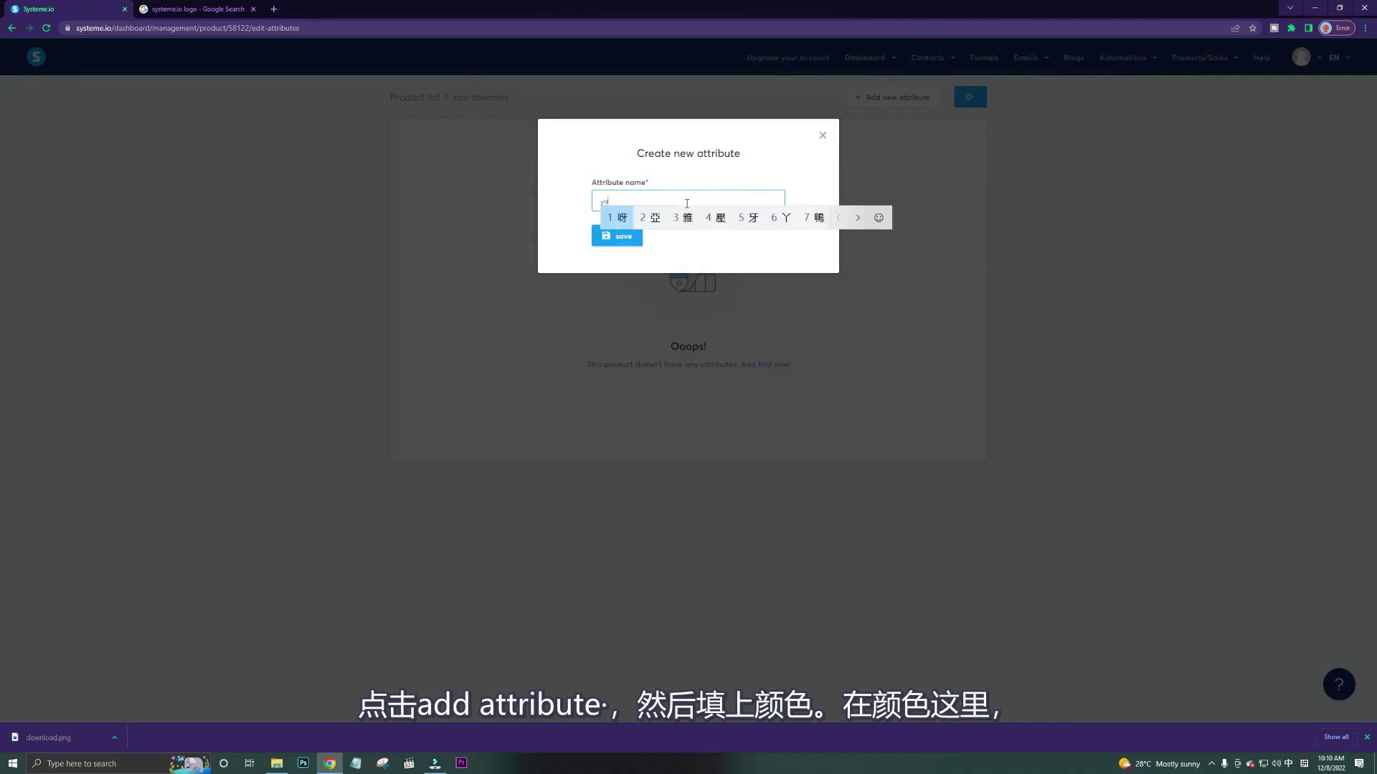
key("space")
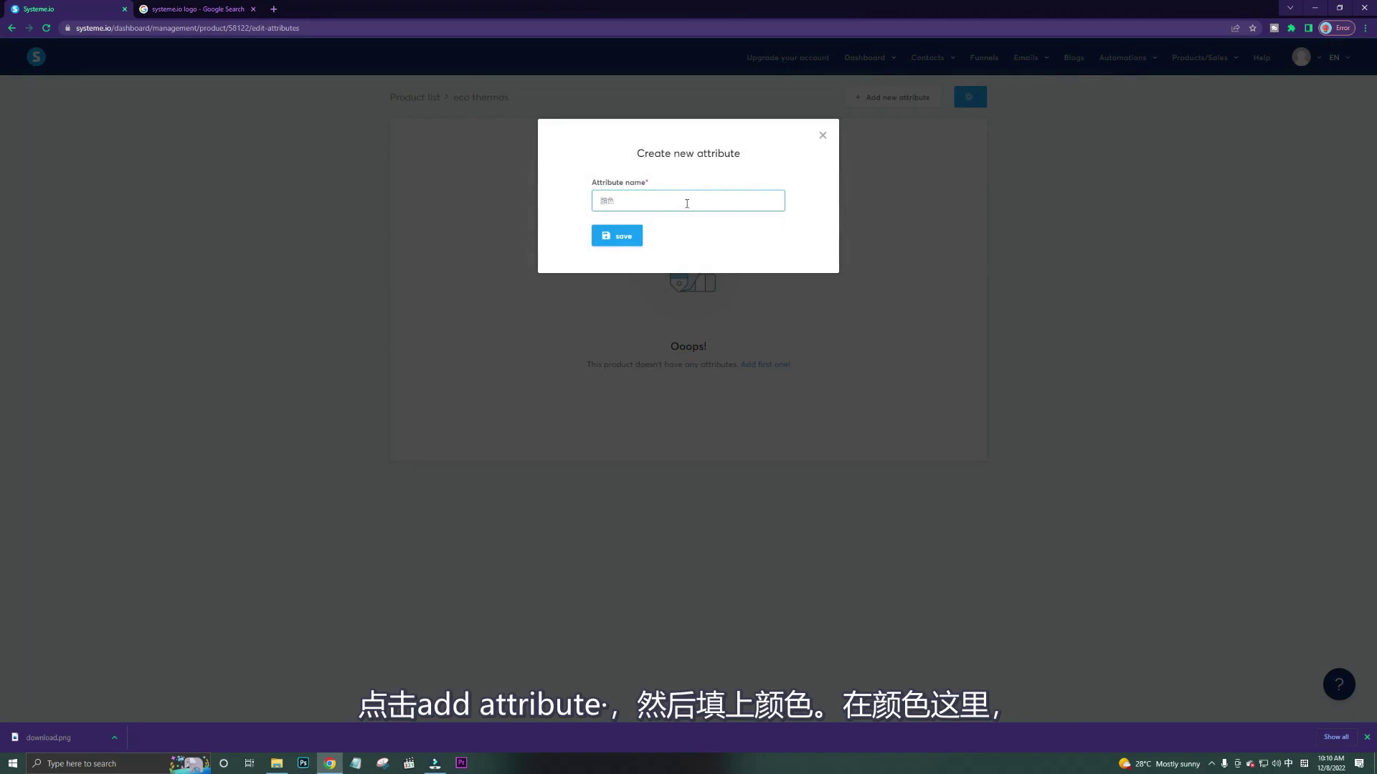
left_click(637, 236)
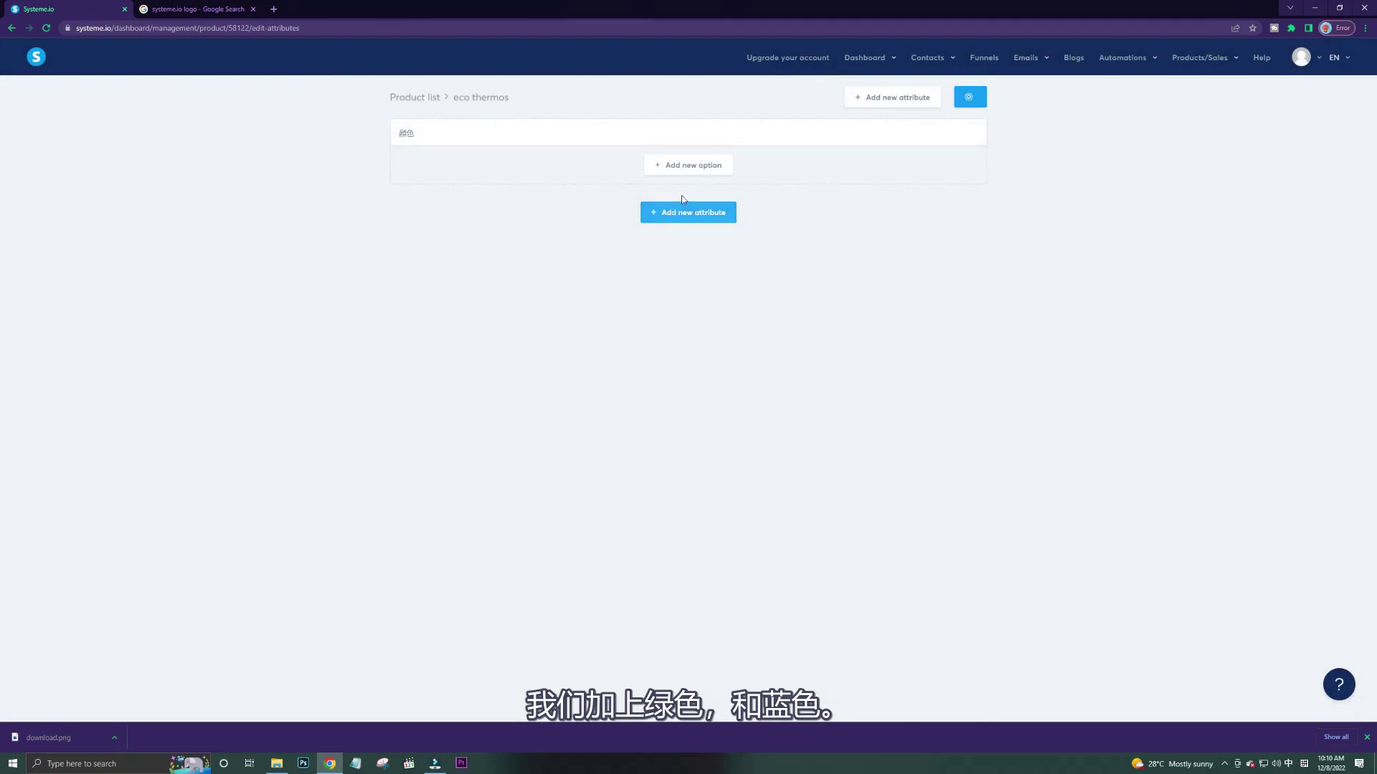
Give the 颜色 attribute two options, '蓝色' and '綠色'.
left_click(707, 172)
left_click(704, 203)
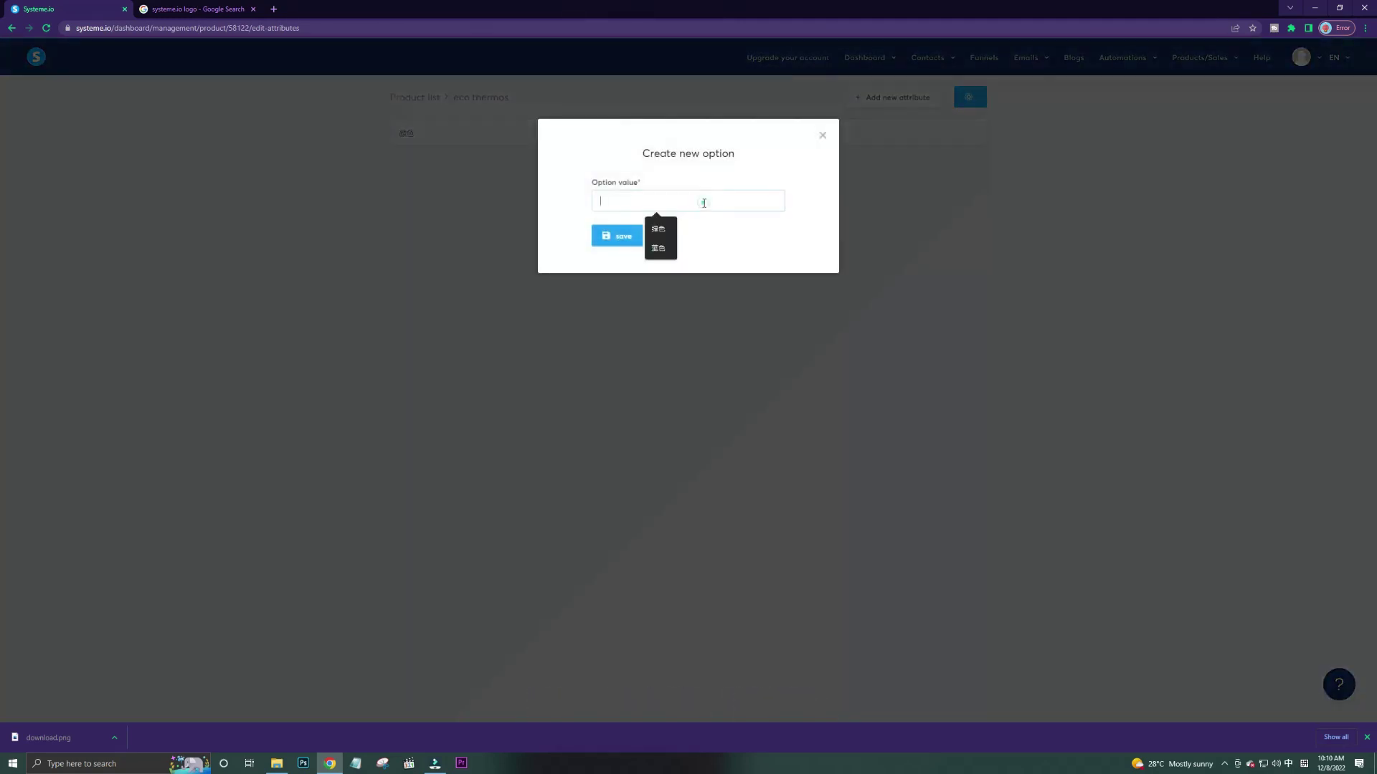
type("lan")
type("se")
key("space")
left_click(632, 246)
left_click(700, 203)
left_click(701, 203)
type("lv")
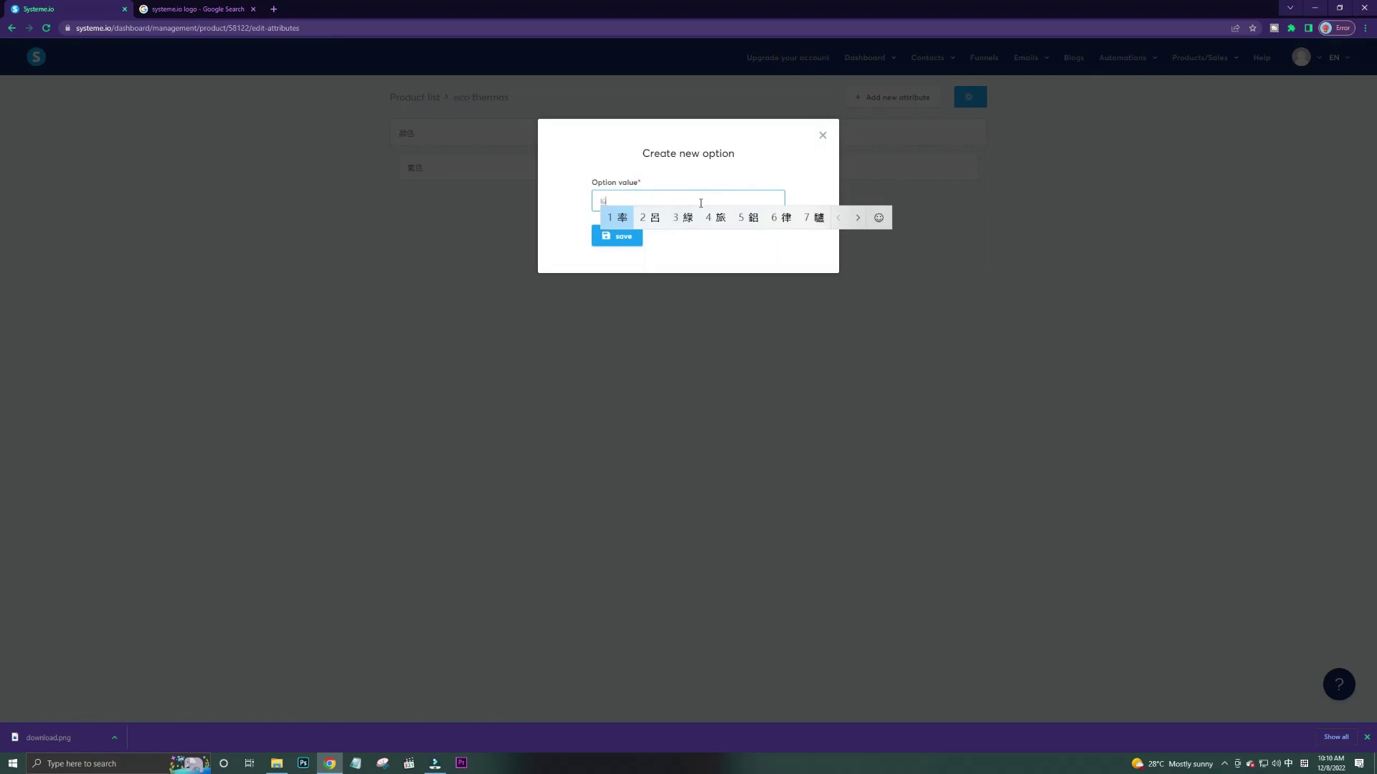
type("s2")
left_click(615, 236)
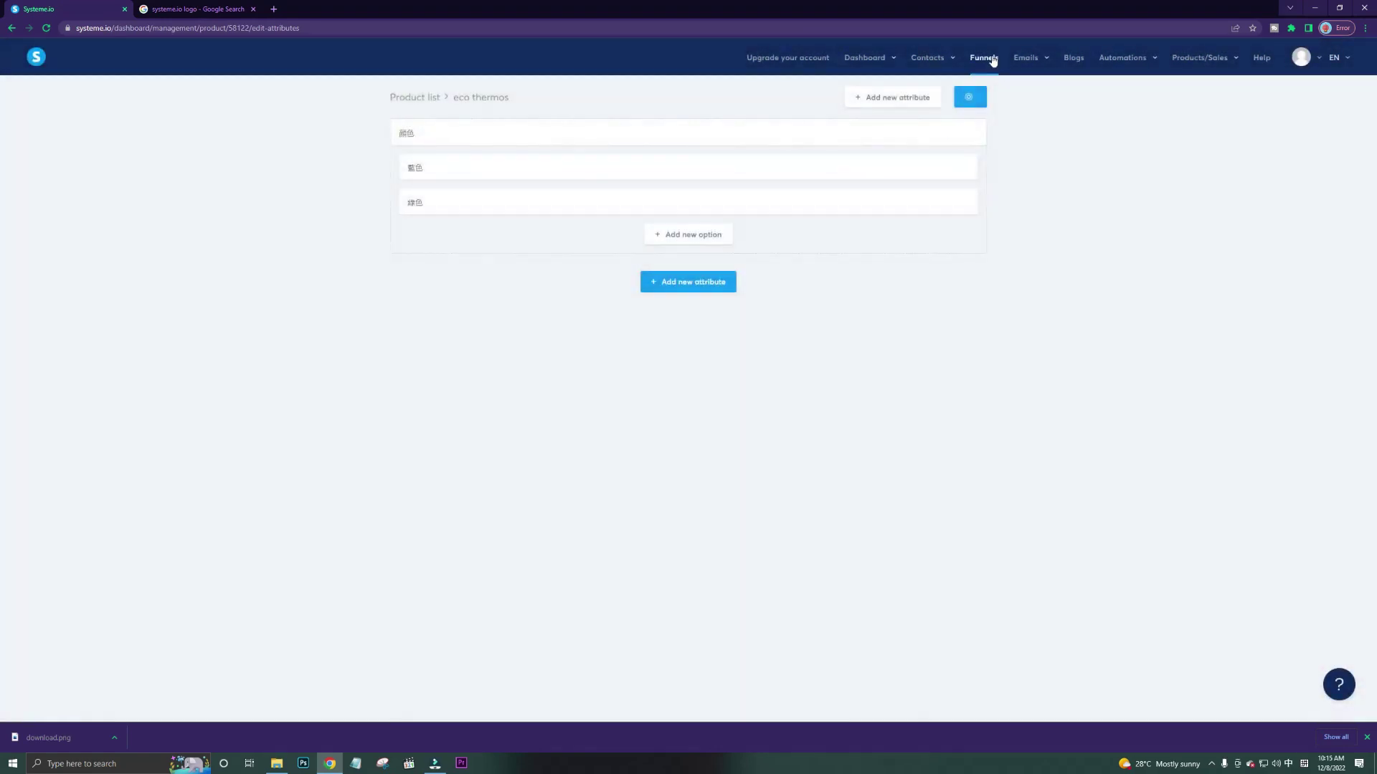
left_click(984, 57)
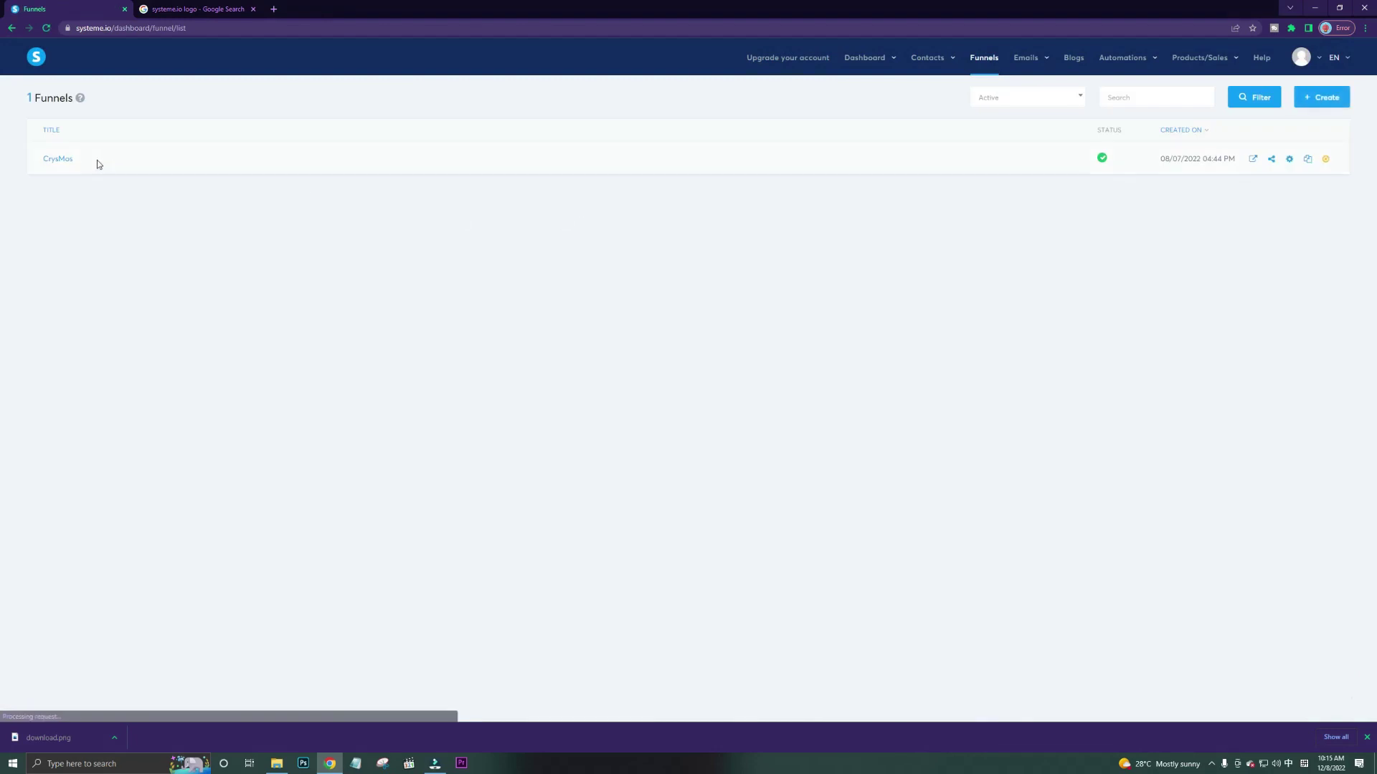
Add eco thermos as a Physical product resource on the CrysMos Order Form step.
left_click(61, 160)
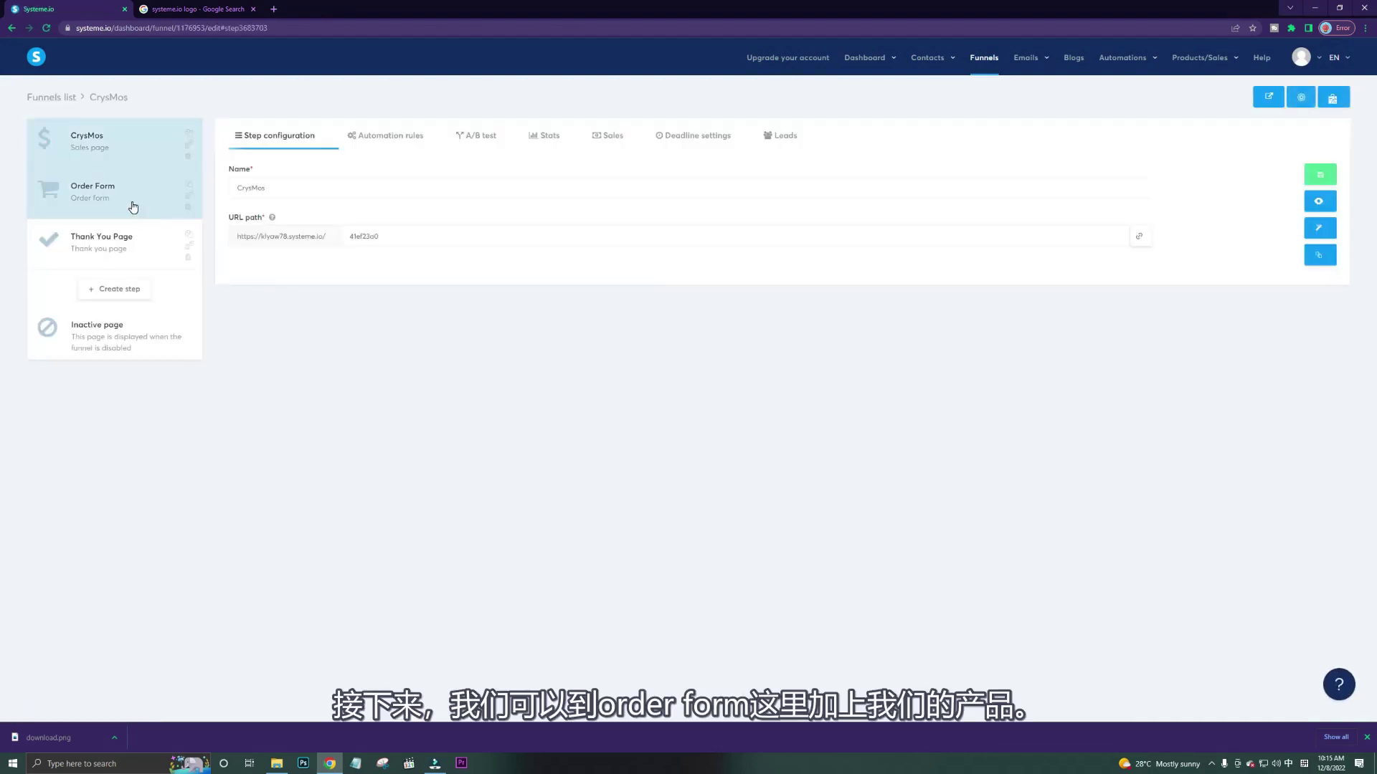
left_click(132, 207)
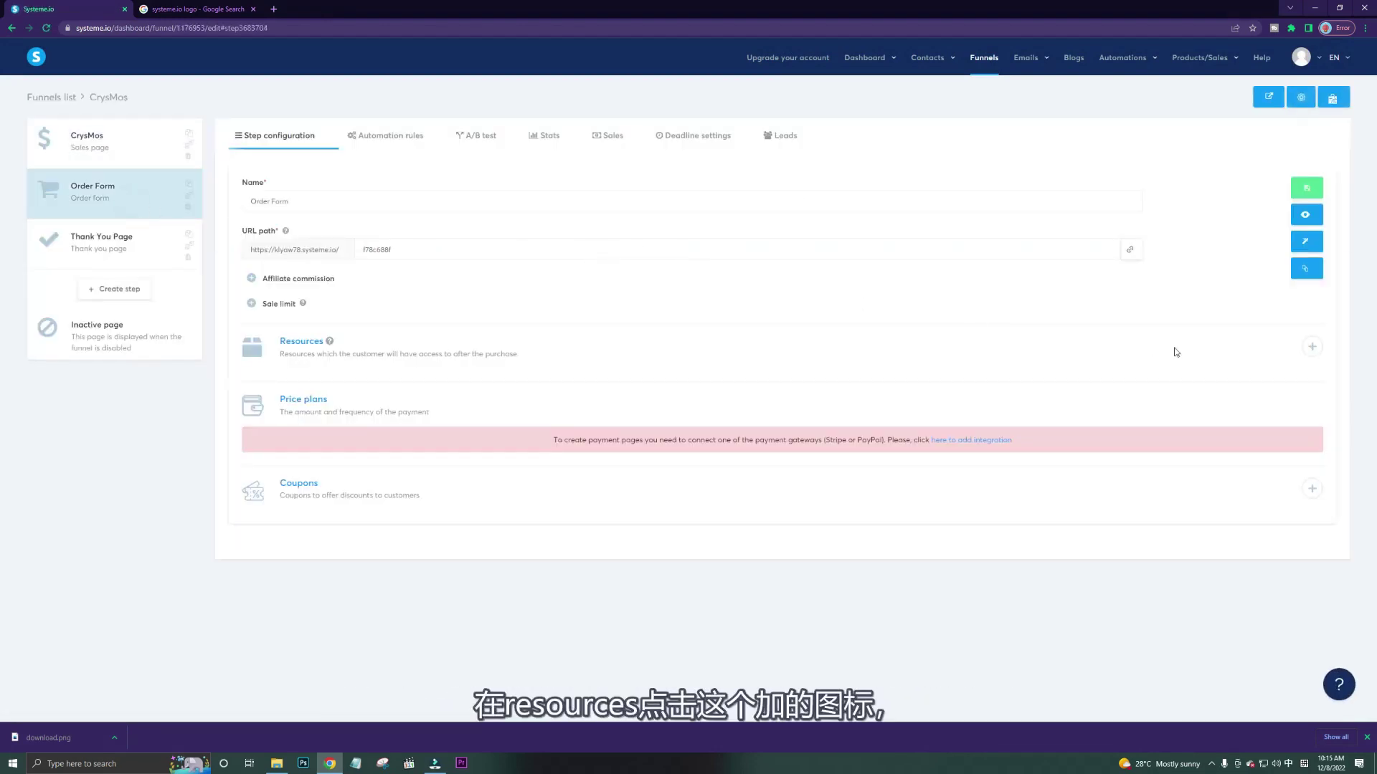
left_click(1312, 348)
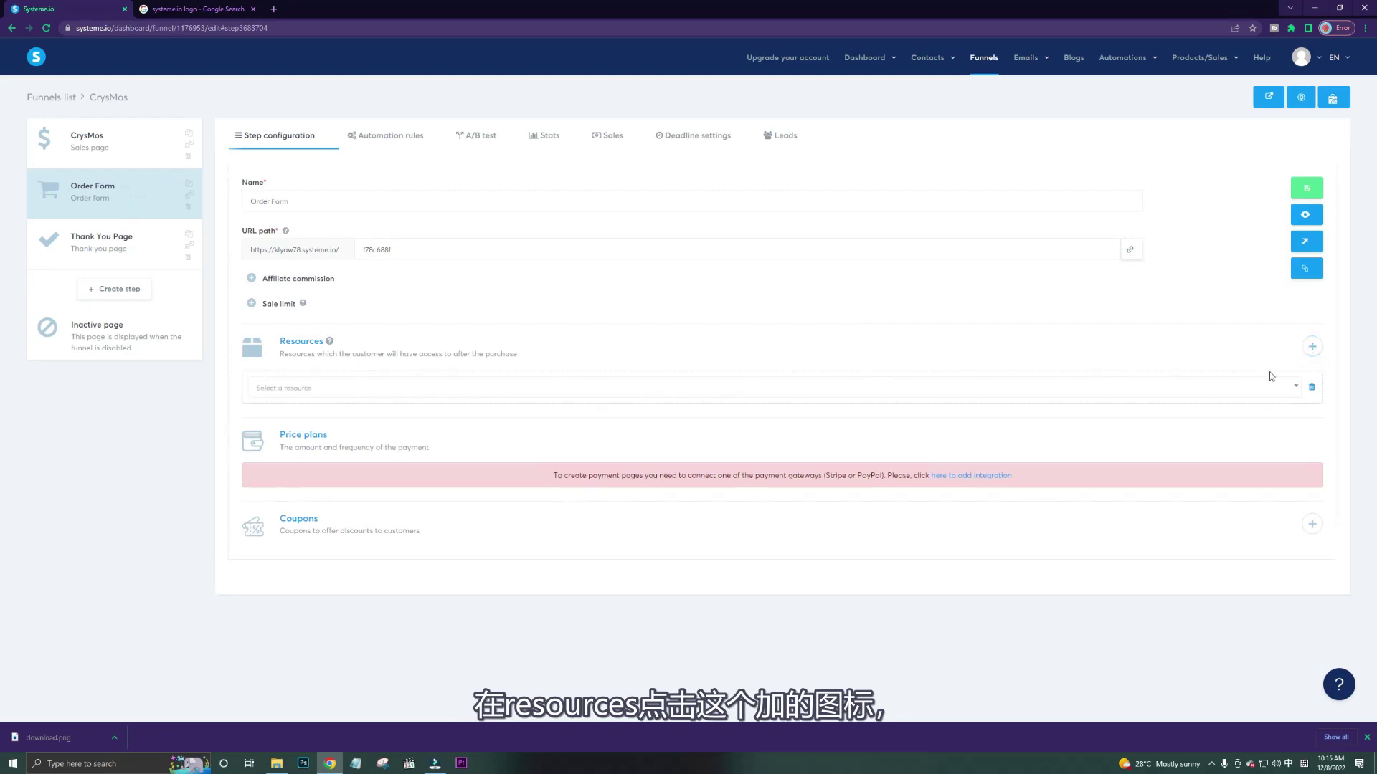
left_click(1292, 388)
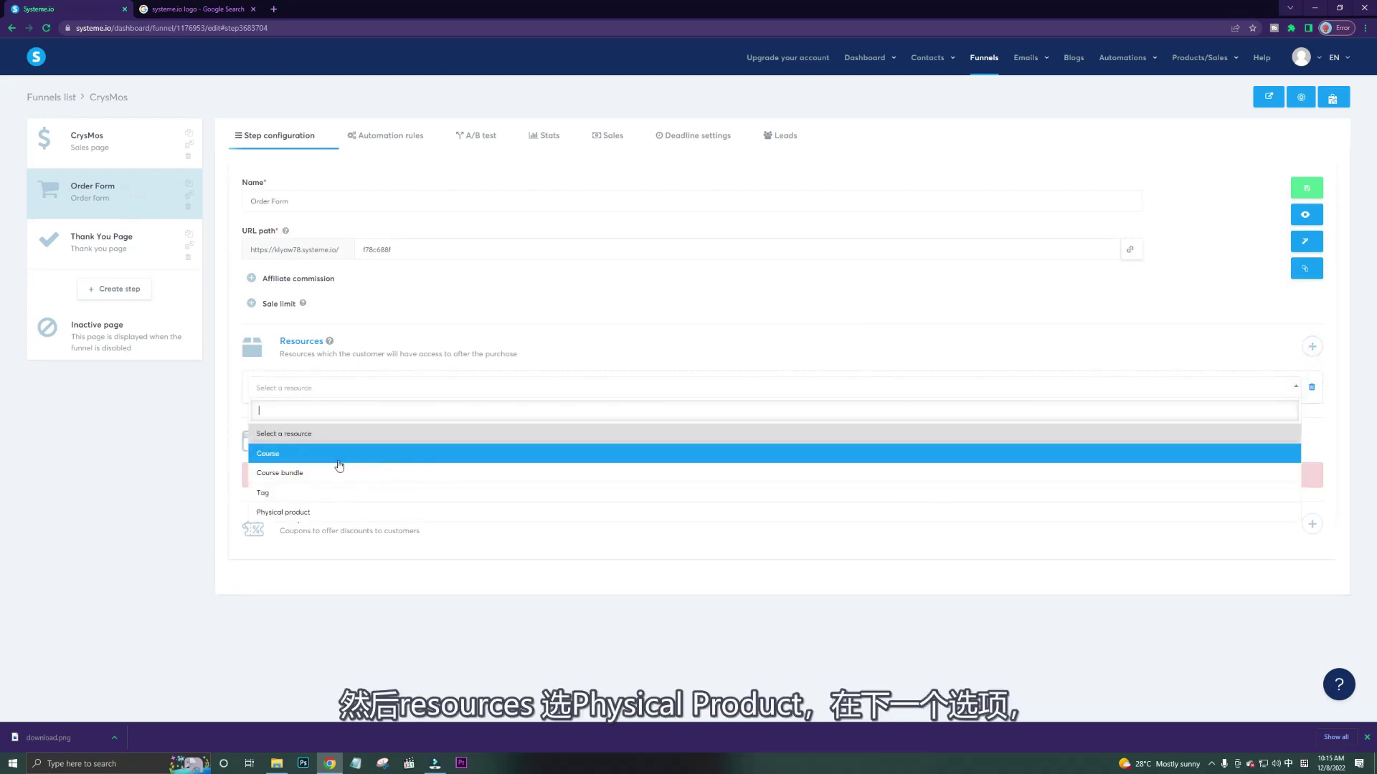
left_click(330, 515)
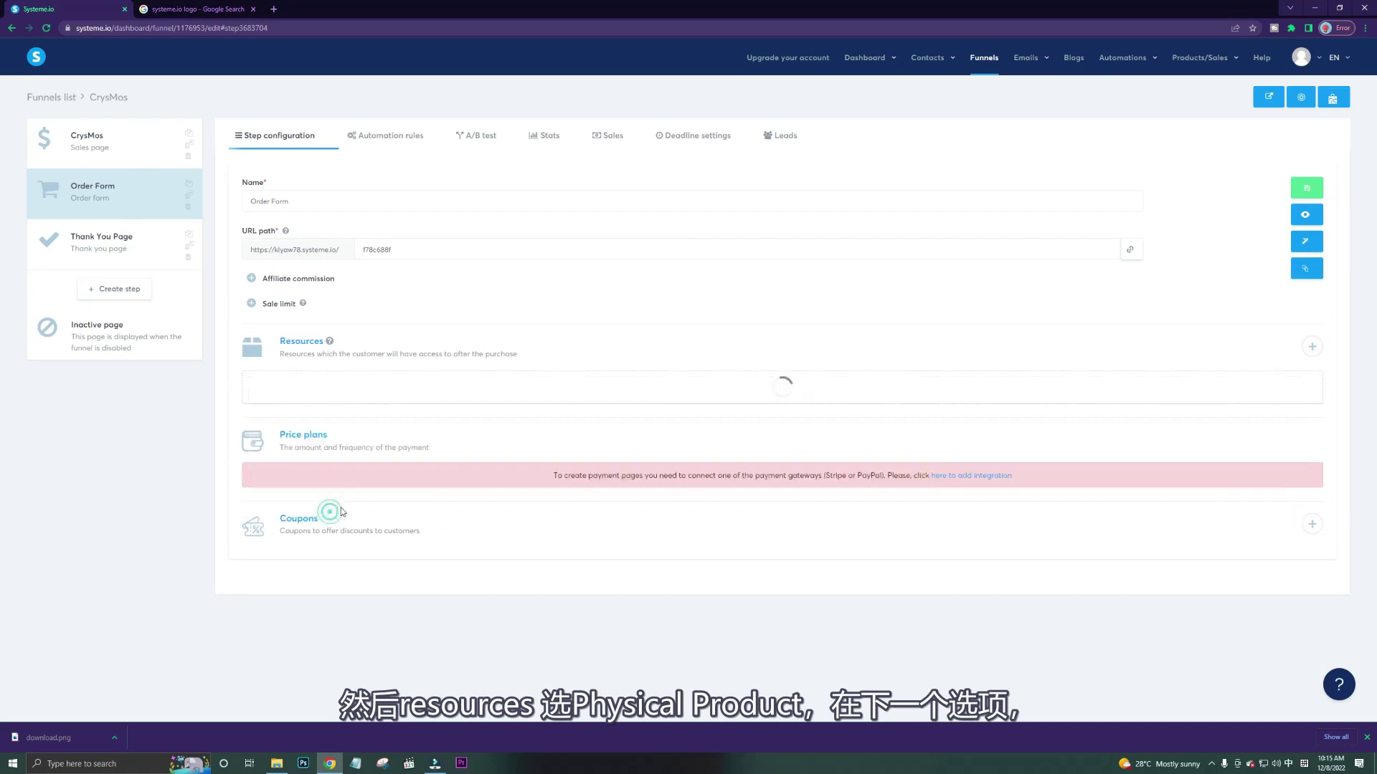
left_click(528, 431)
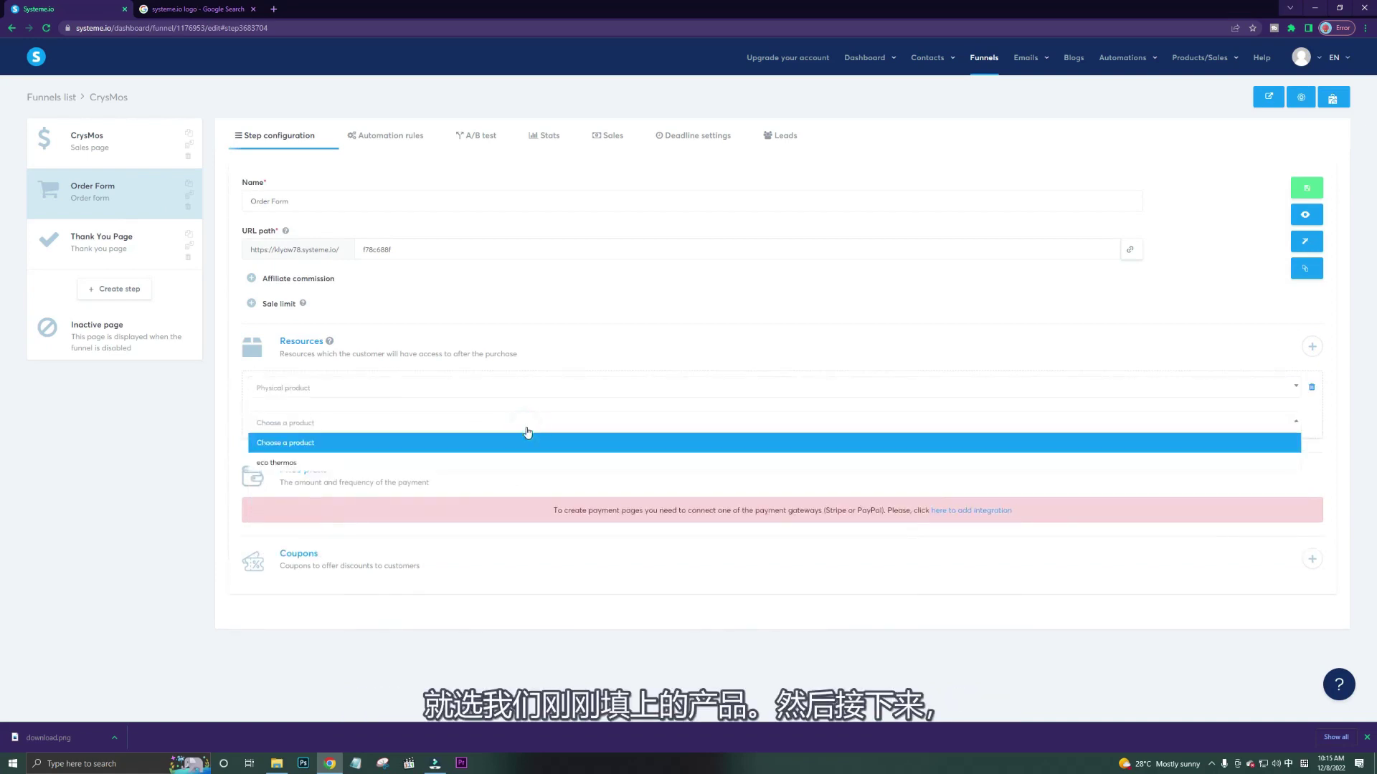
left_click(501, 462)
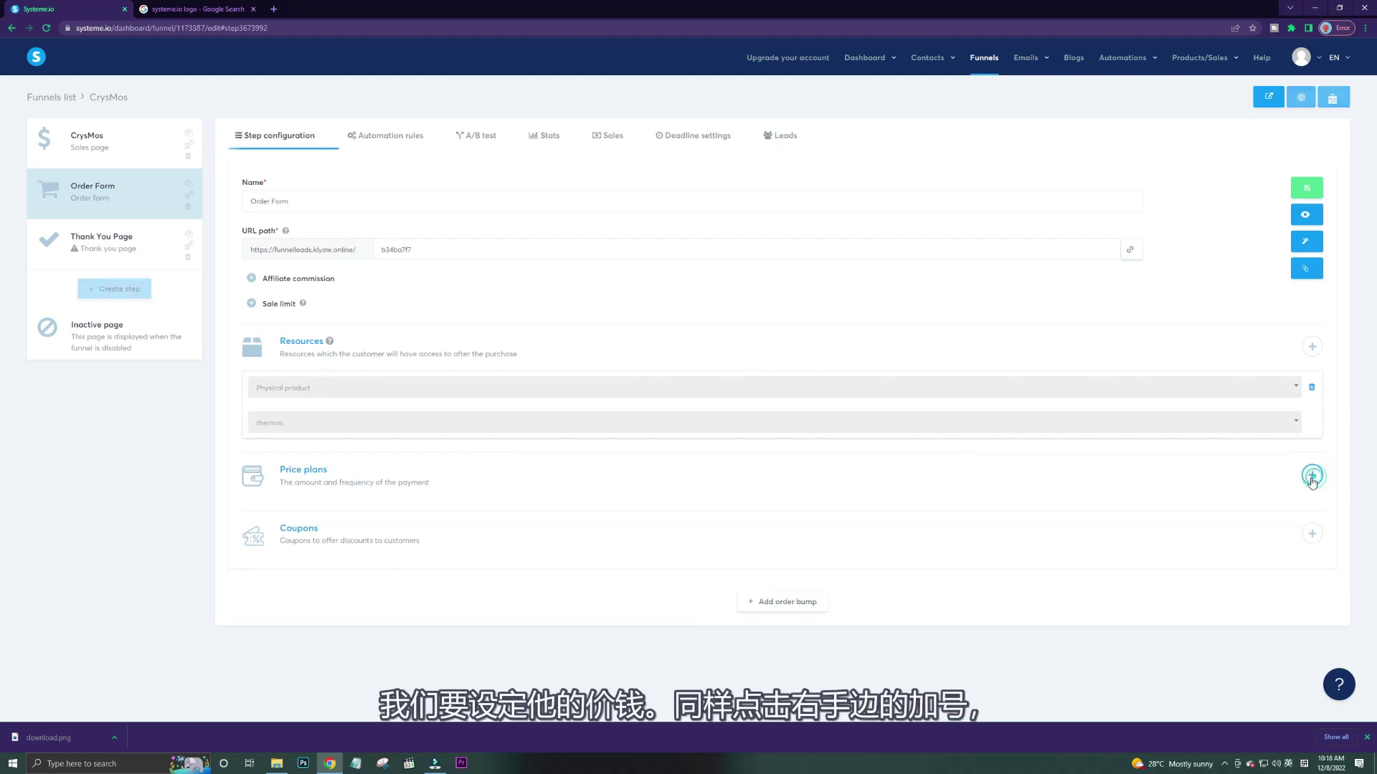
Start a new price plan named 'eco yogo thermos' in both the name and statement descriptor fields.
left_click(1312, 474)
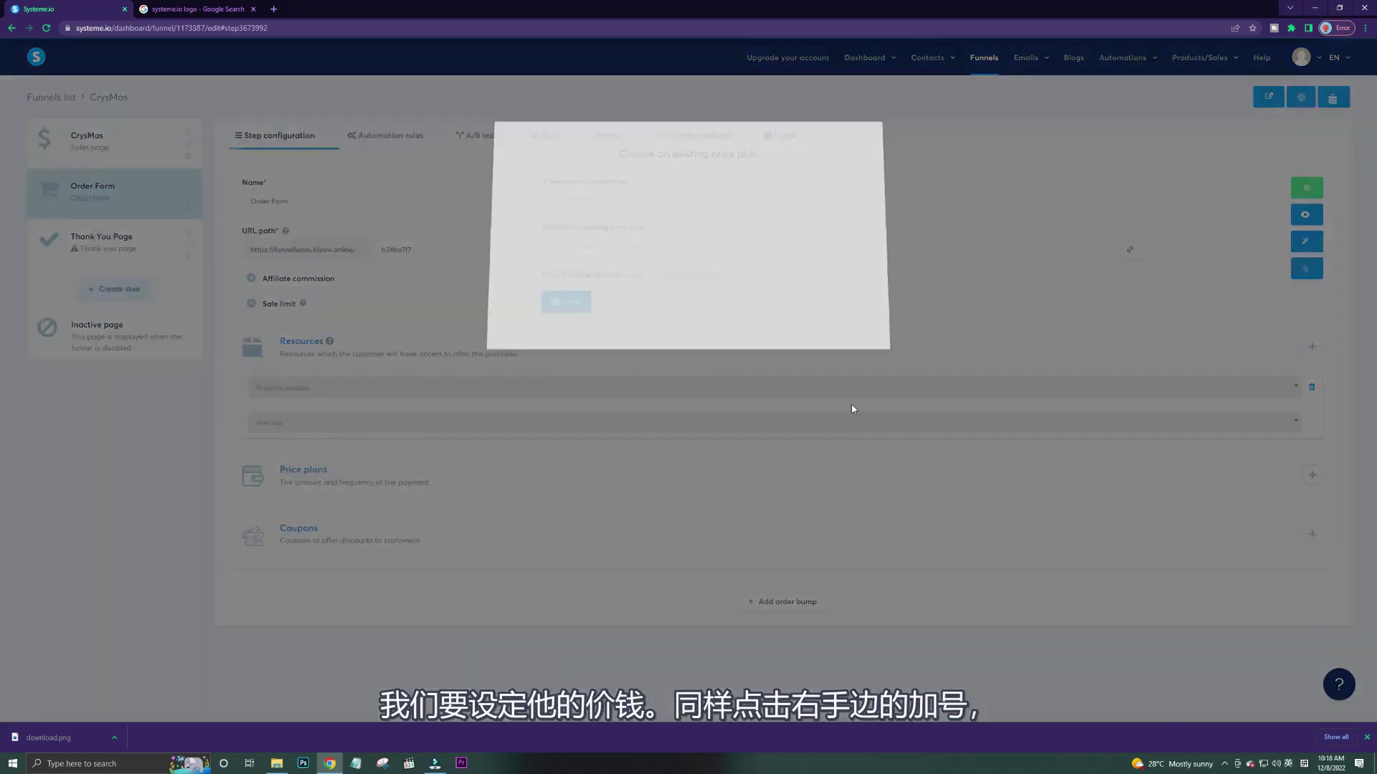
left_click(725, 279)
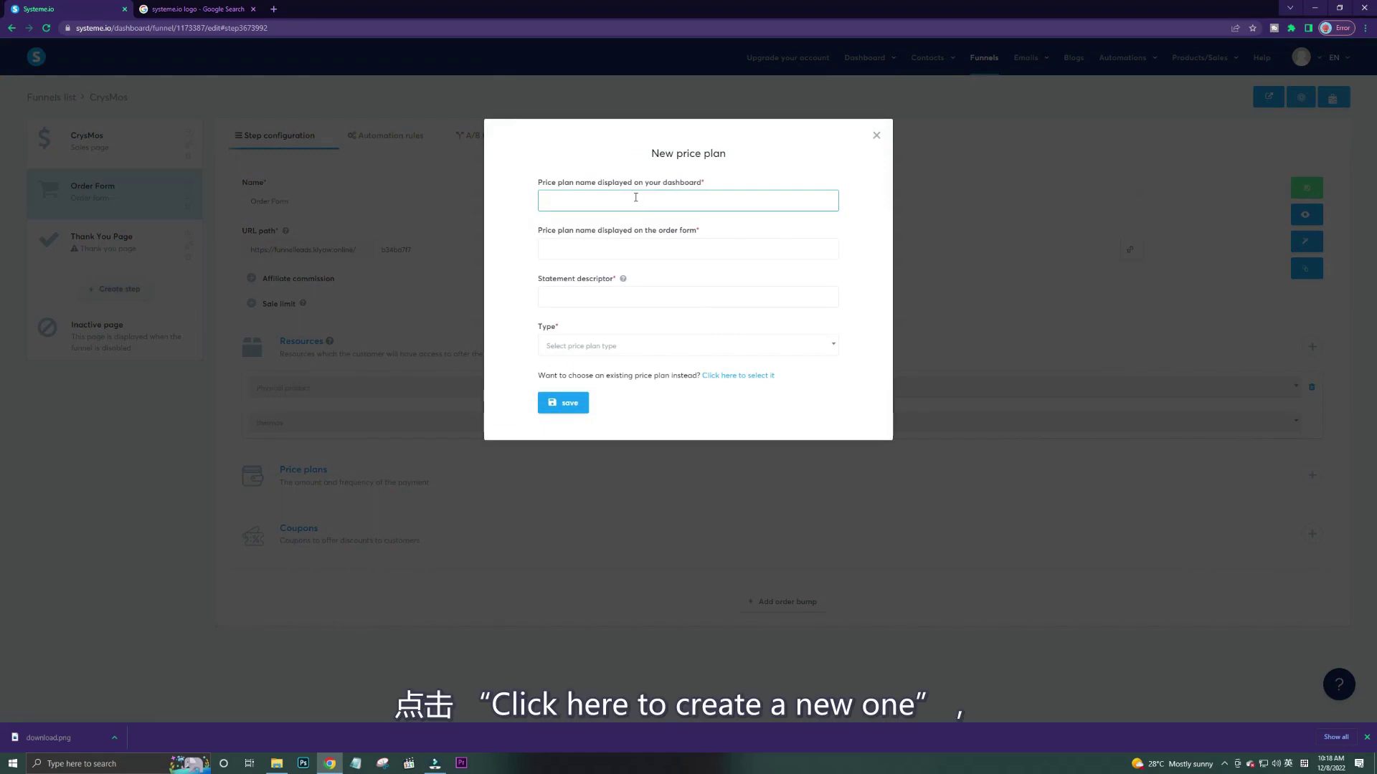
left_click(635, 197)
type("eco yoga thermos")
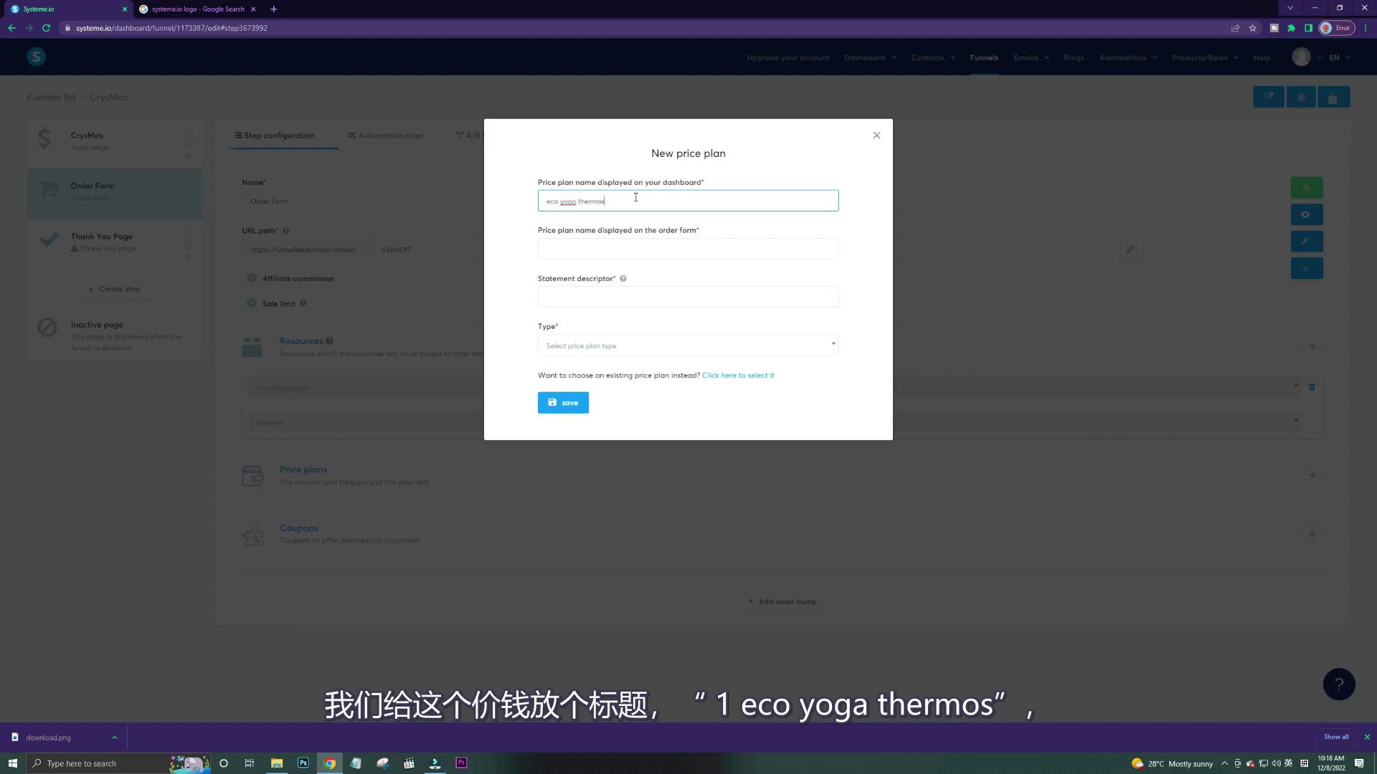
triple_click(635, 197)
key("ctrl+c")
left_click(592, 249)
key("ctrl+v")
left_click(592, 297)
key("ctrl+v")
Make the plan a One shot payment of 19.9 and save it.
left_click(604, 347)
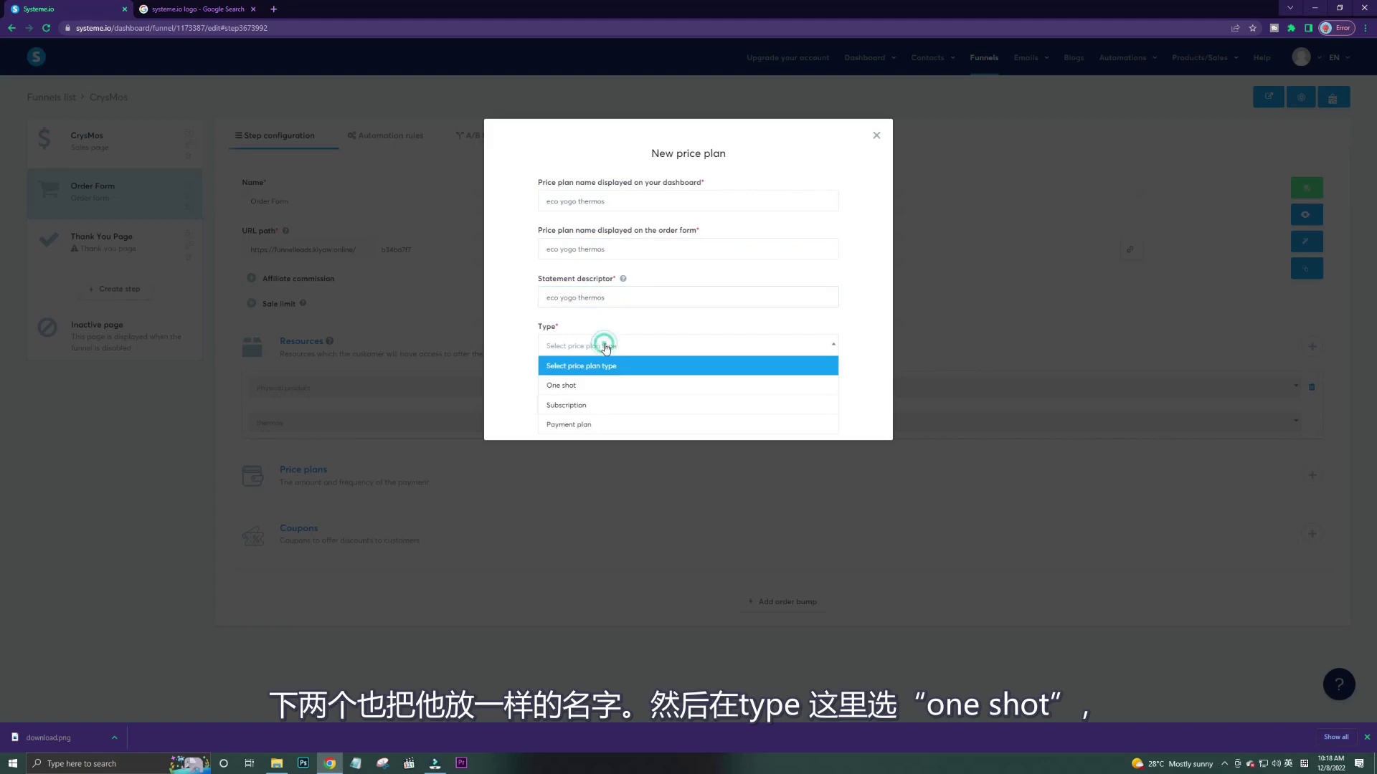
left_click(592, 380)
left_click(584, 395)
type("19.9")
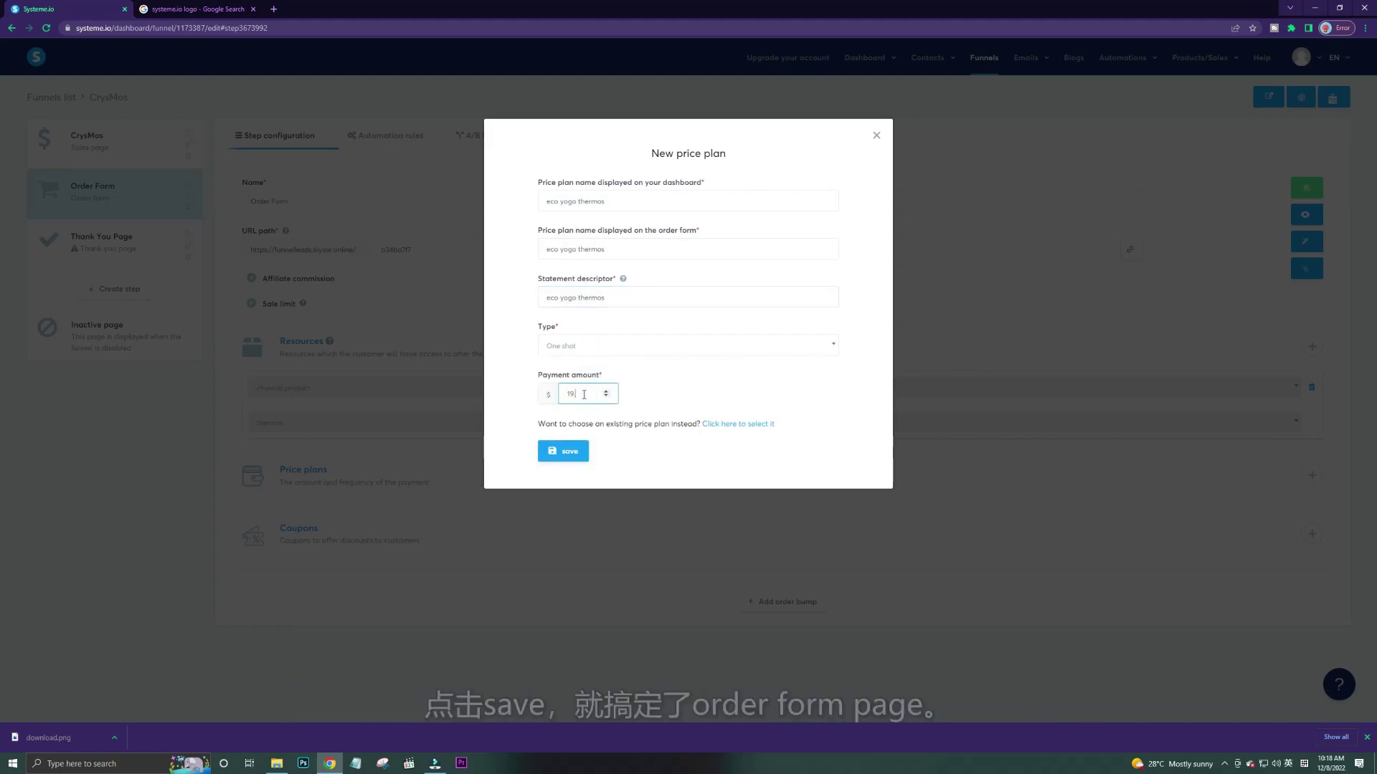
left_click(573, 453)
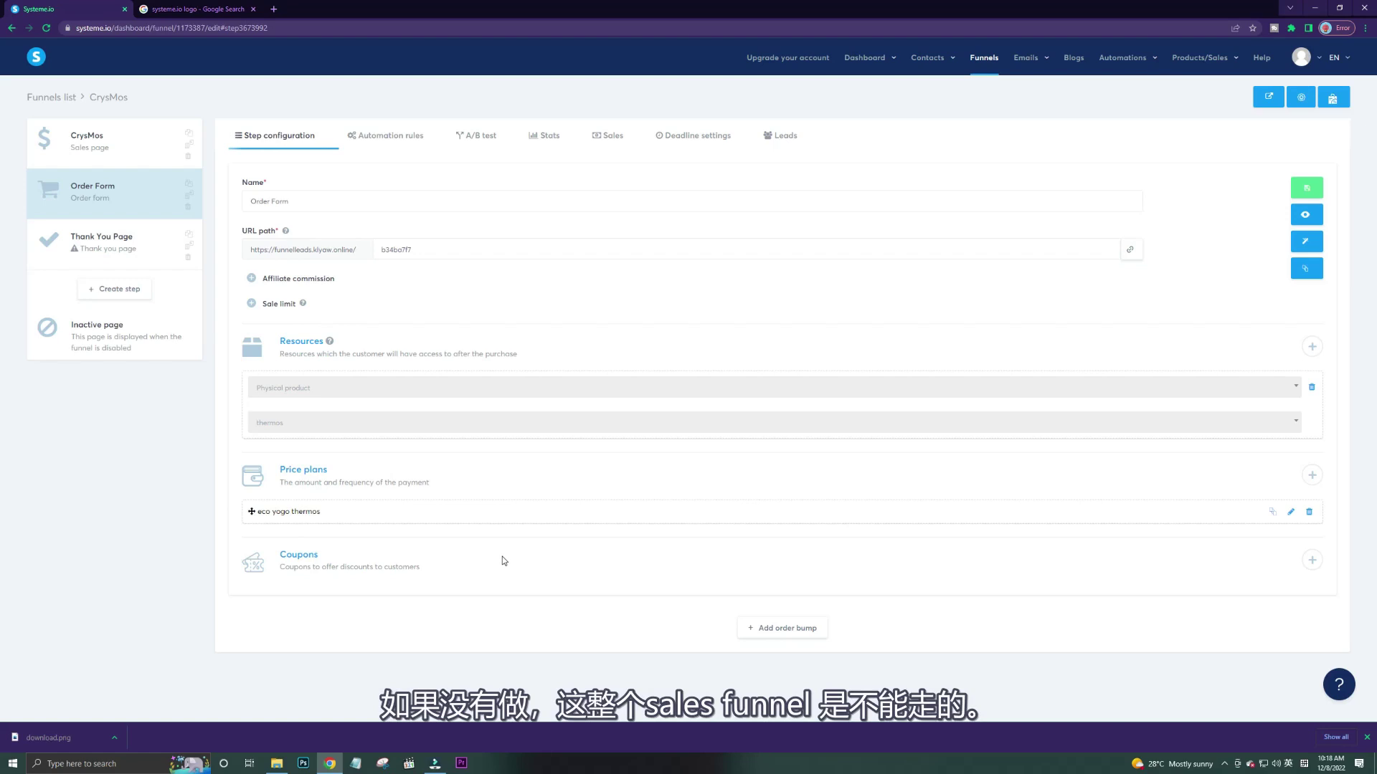
Apply the purple 'Thanks for your payment!' template to the Thank You Page step.
left_click(114, 244)
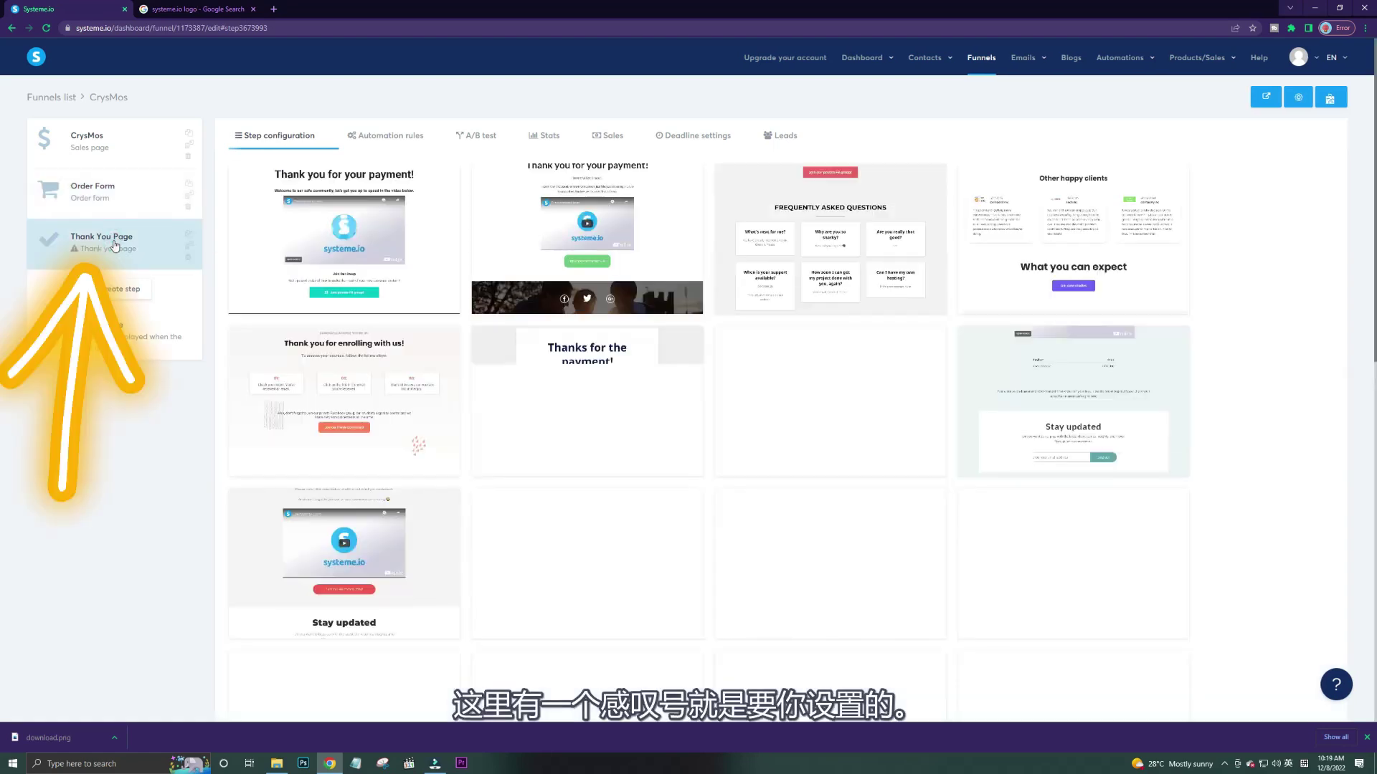
mouse_move(891, 407)
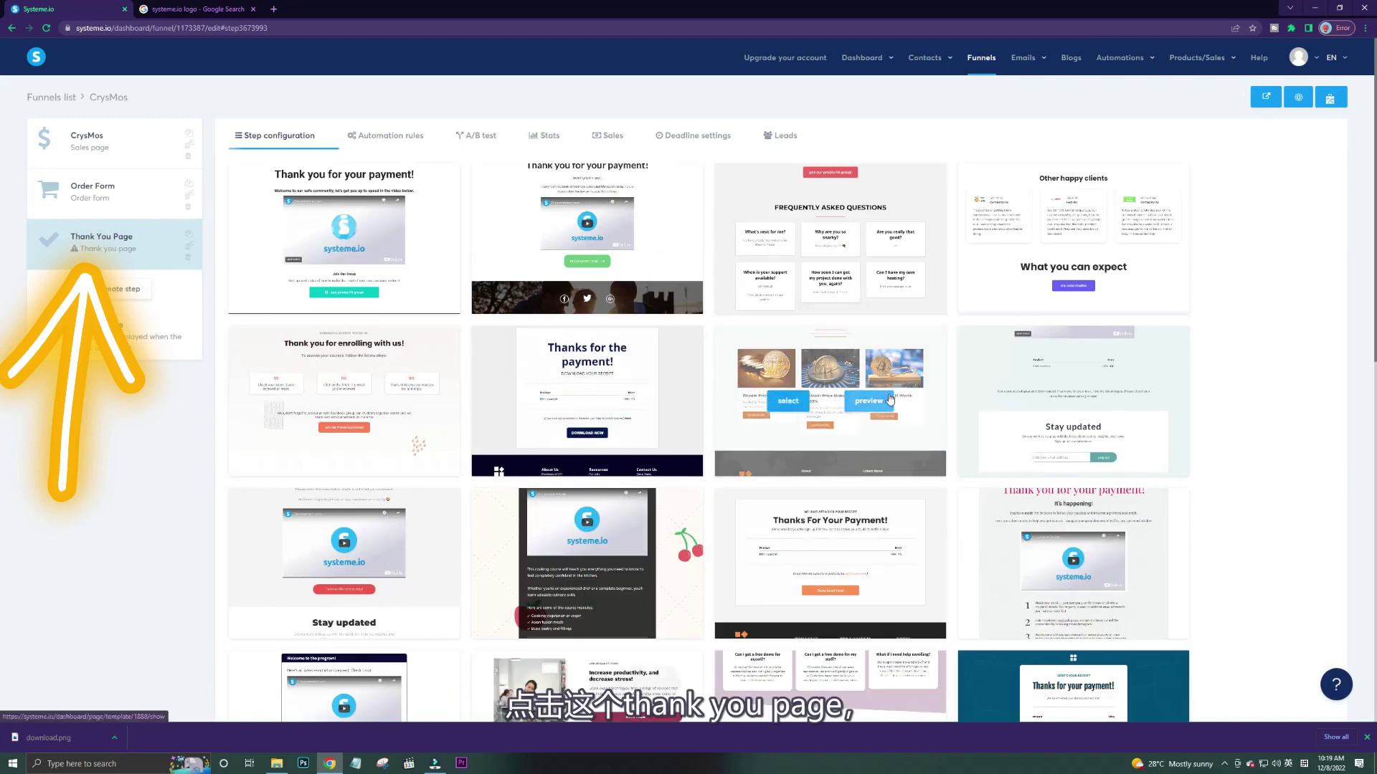
scroll(946, 387, "down", 3)
scroll(1006, 366, "down", 3)
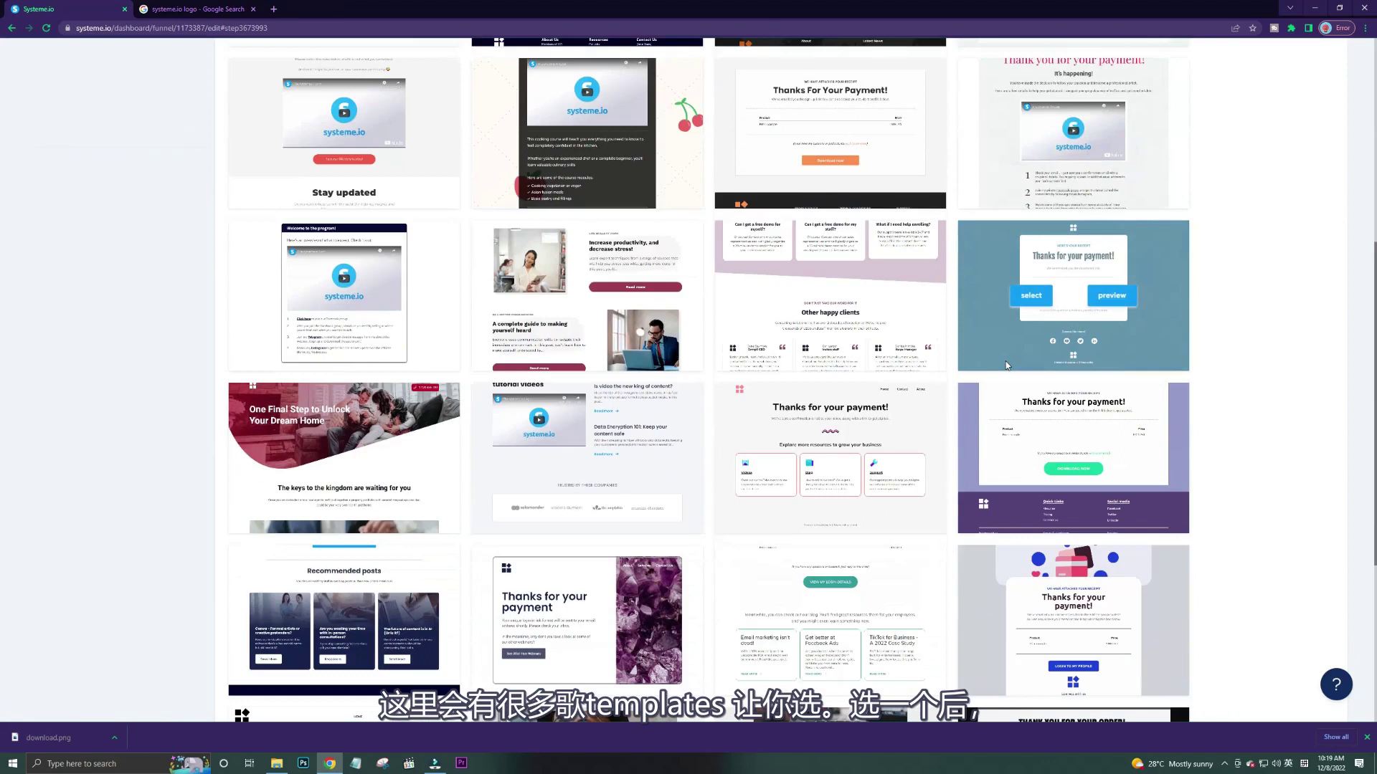
mouse_move(1036, 465)
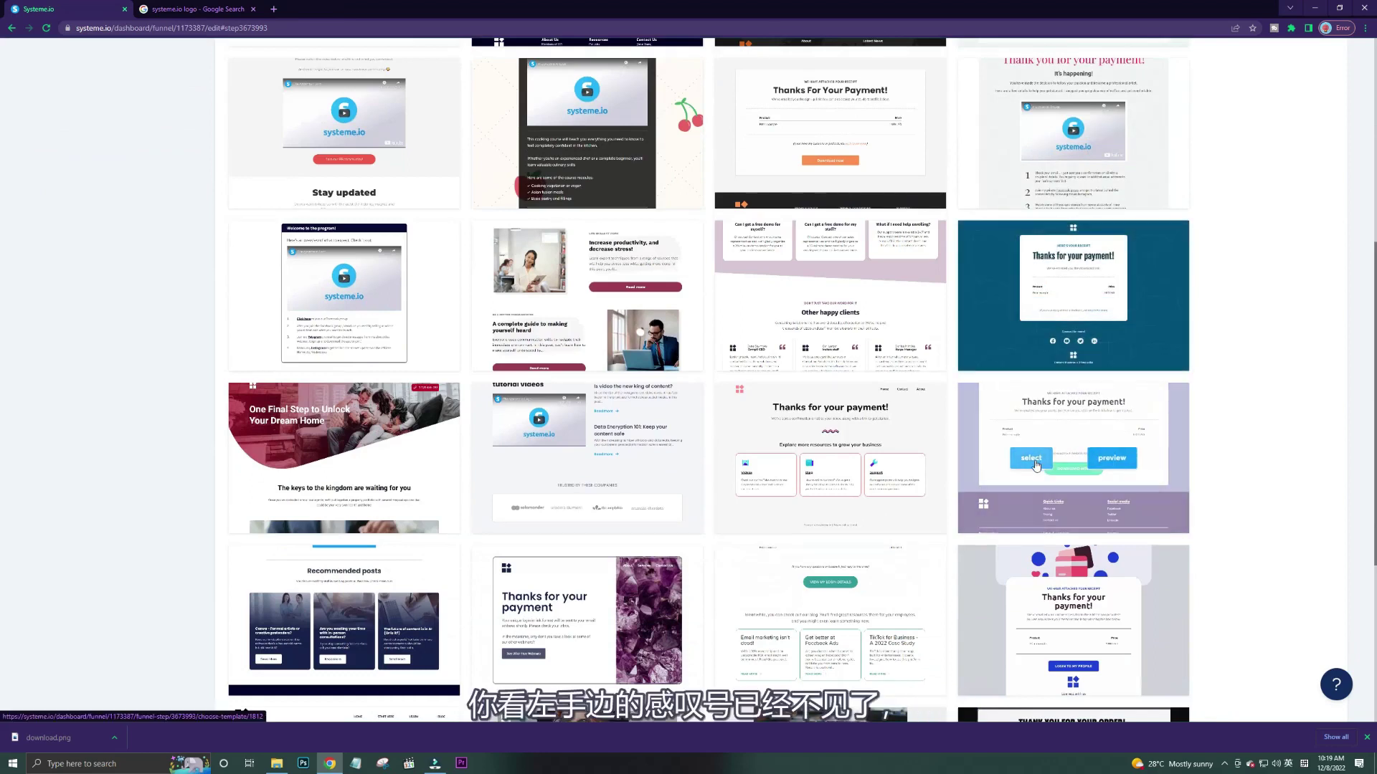
left_click(1035, 464)
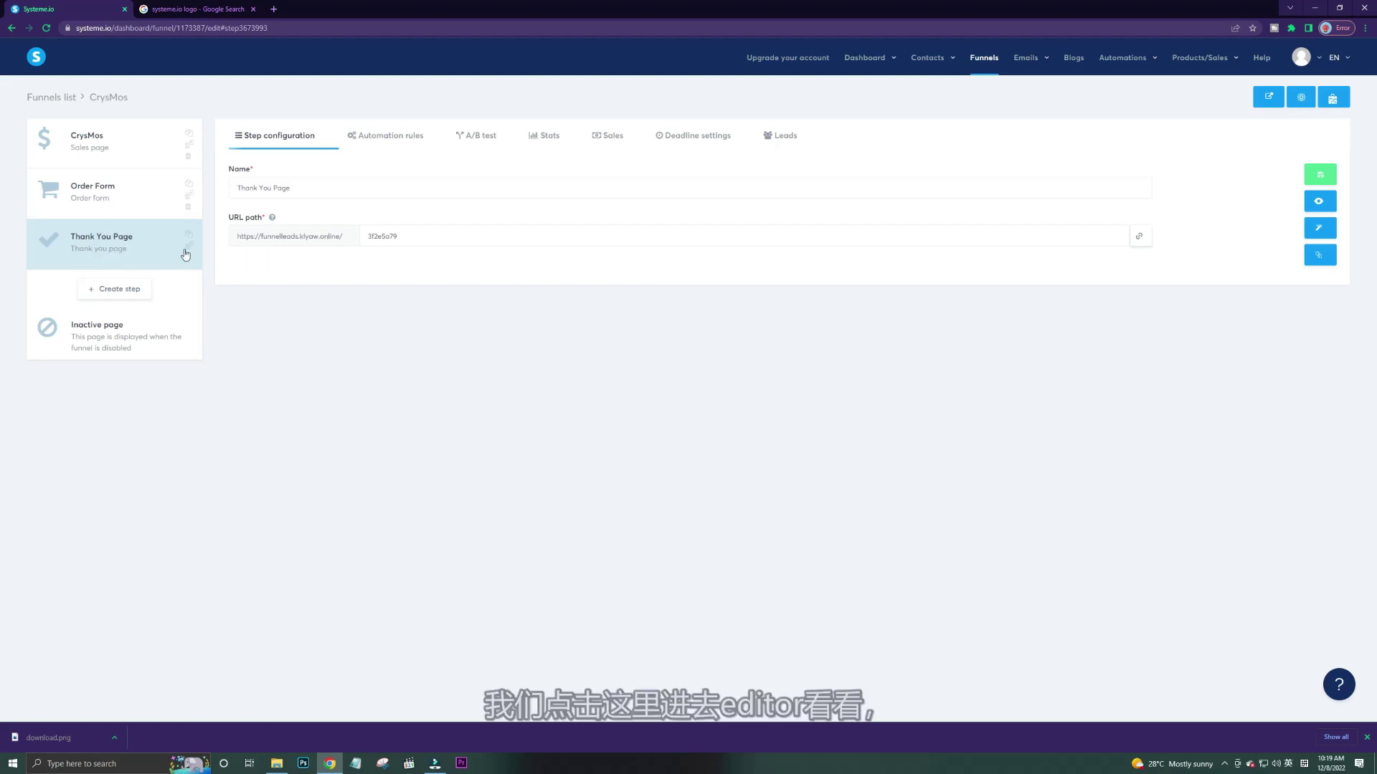
Replace the thank-you page's header placeholder logo with the uploaded Crysmos.png image.
left_click(1318, 228)
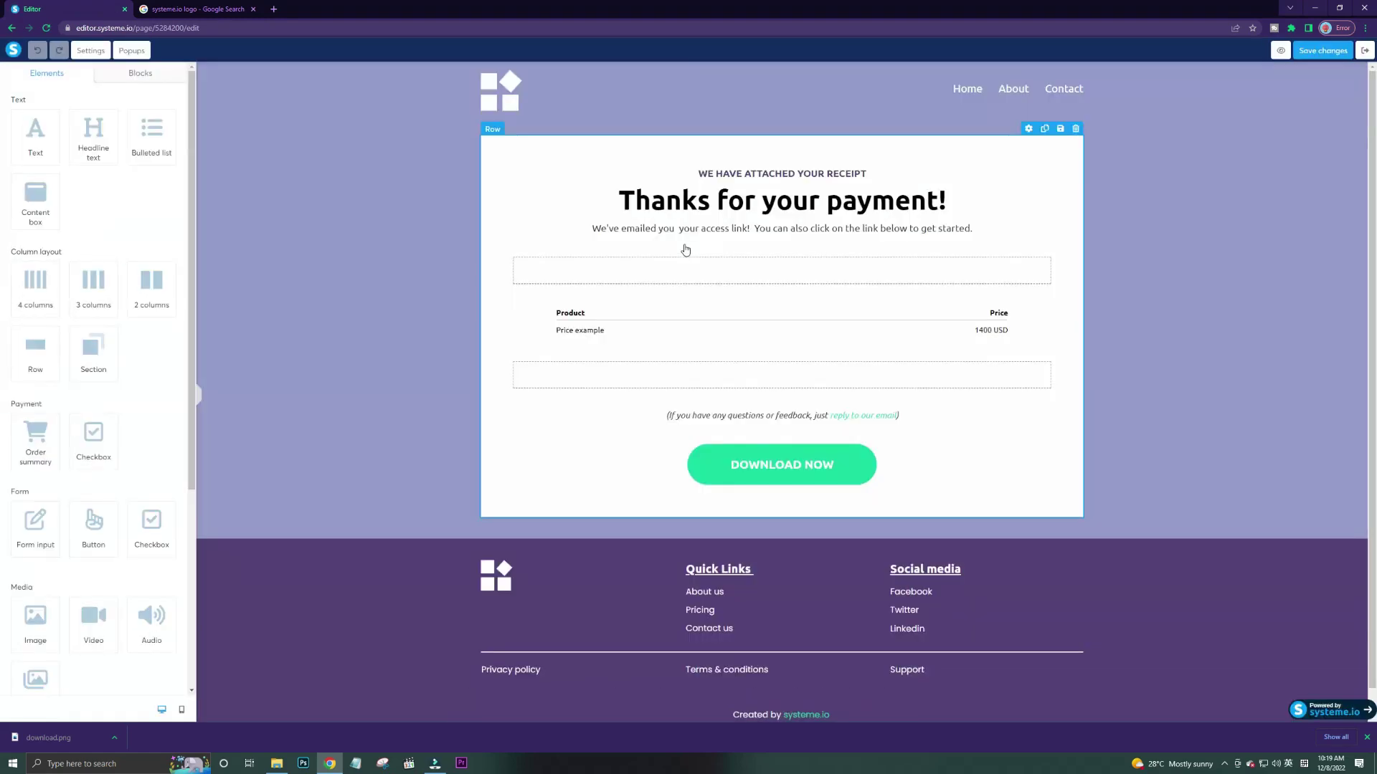
left_click(502, 95)
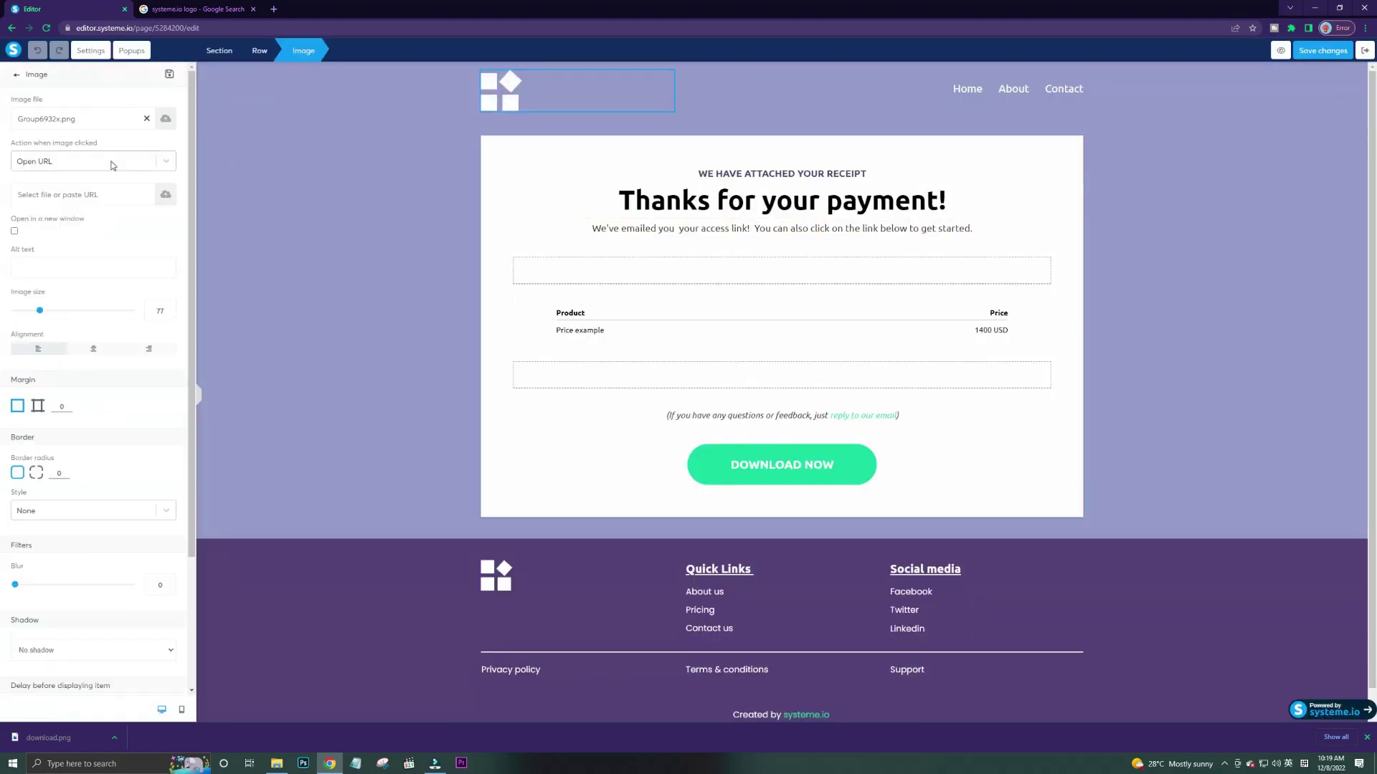
left_click(167, 120)
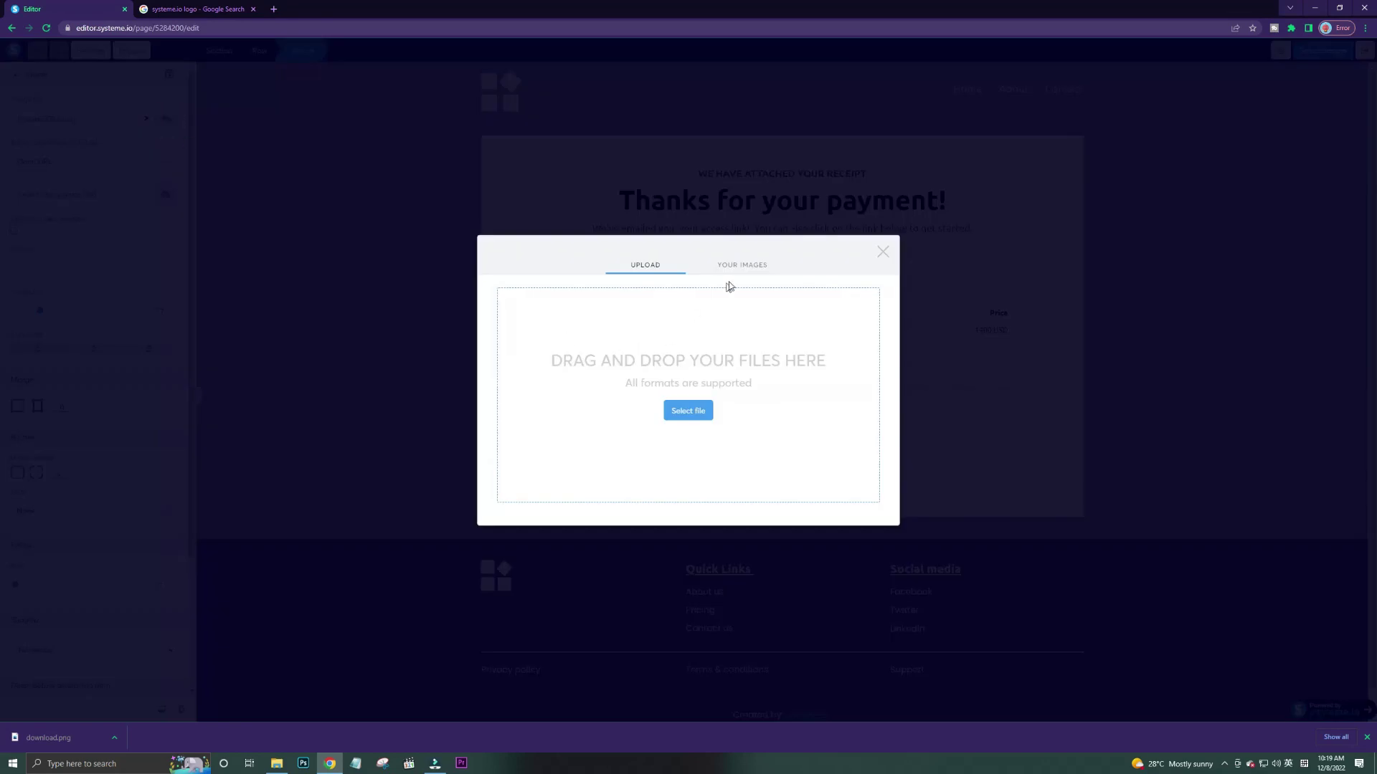
left_click(742, 265)
scroll(602, 376, "down", 5)
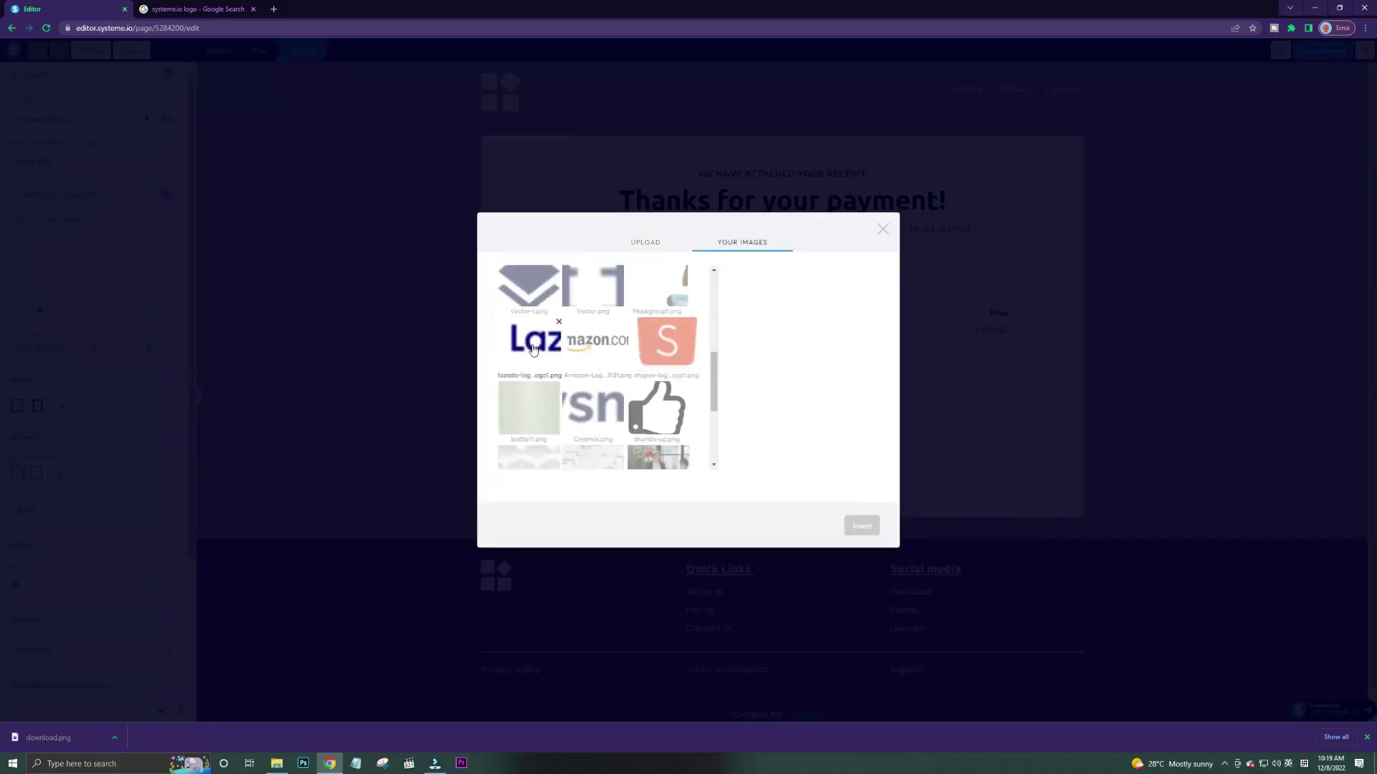
left_click(591, 411)
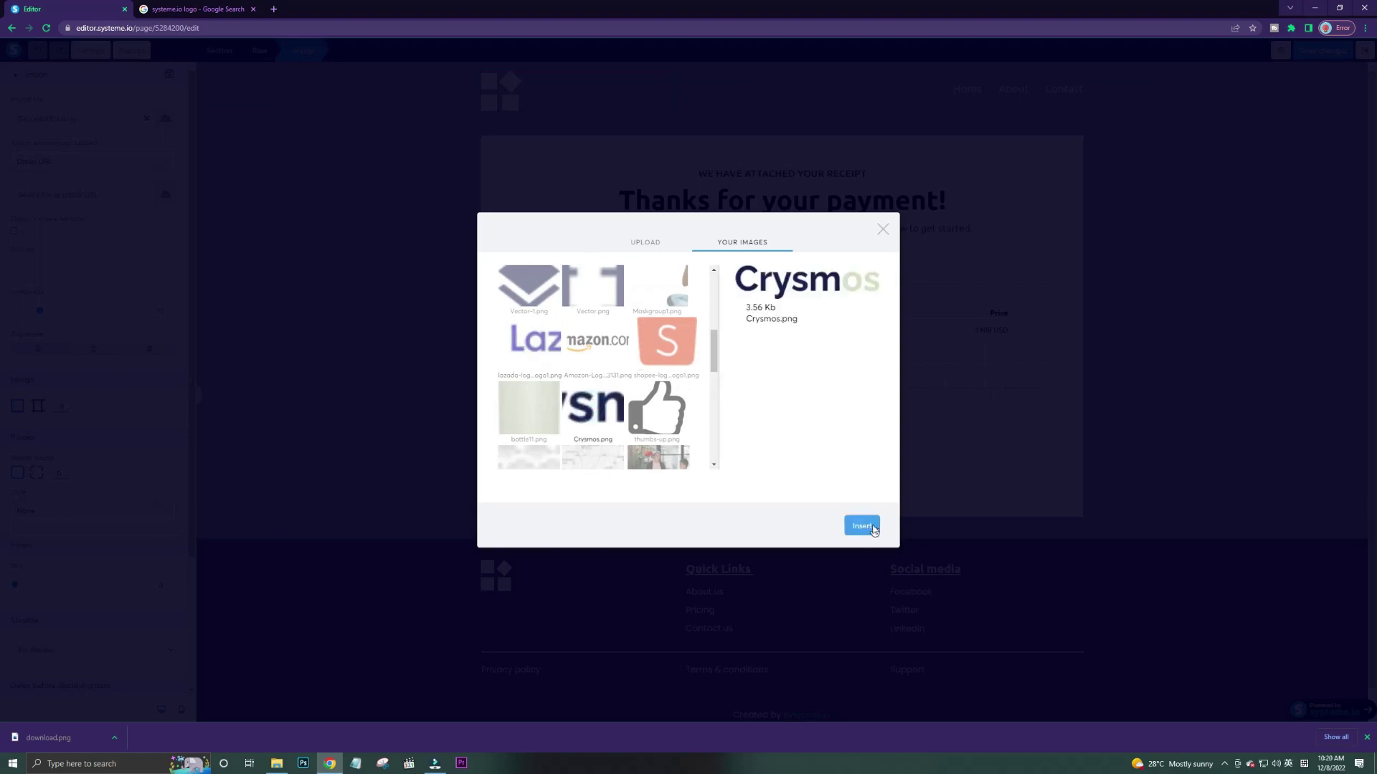
left_click(861, 526)
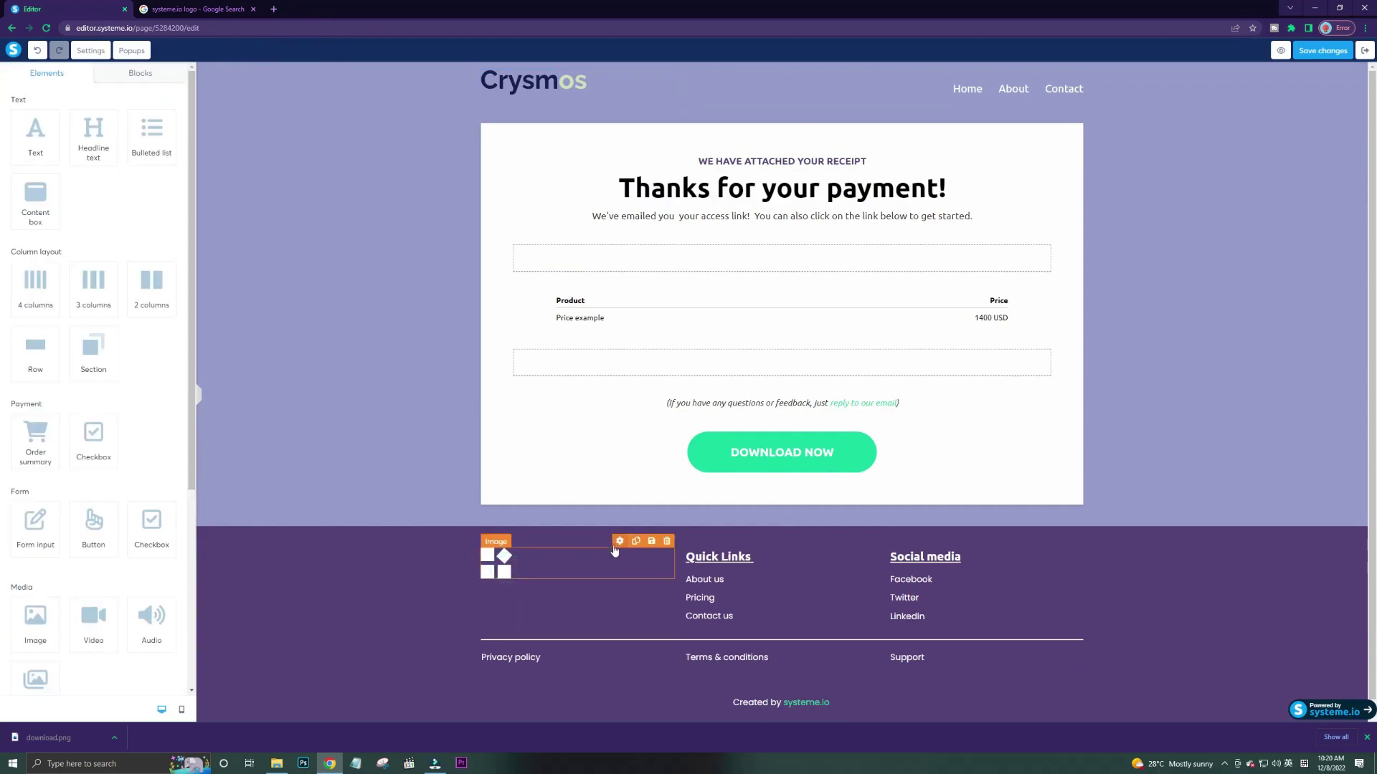
Replace the footer placeholder logo with Crysmos-1.png.
left_click(620, 541)
left_click(165, 127)
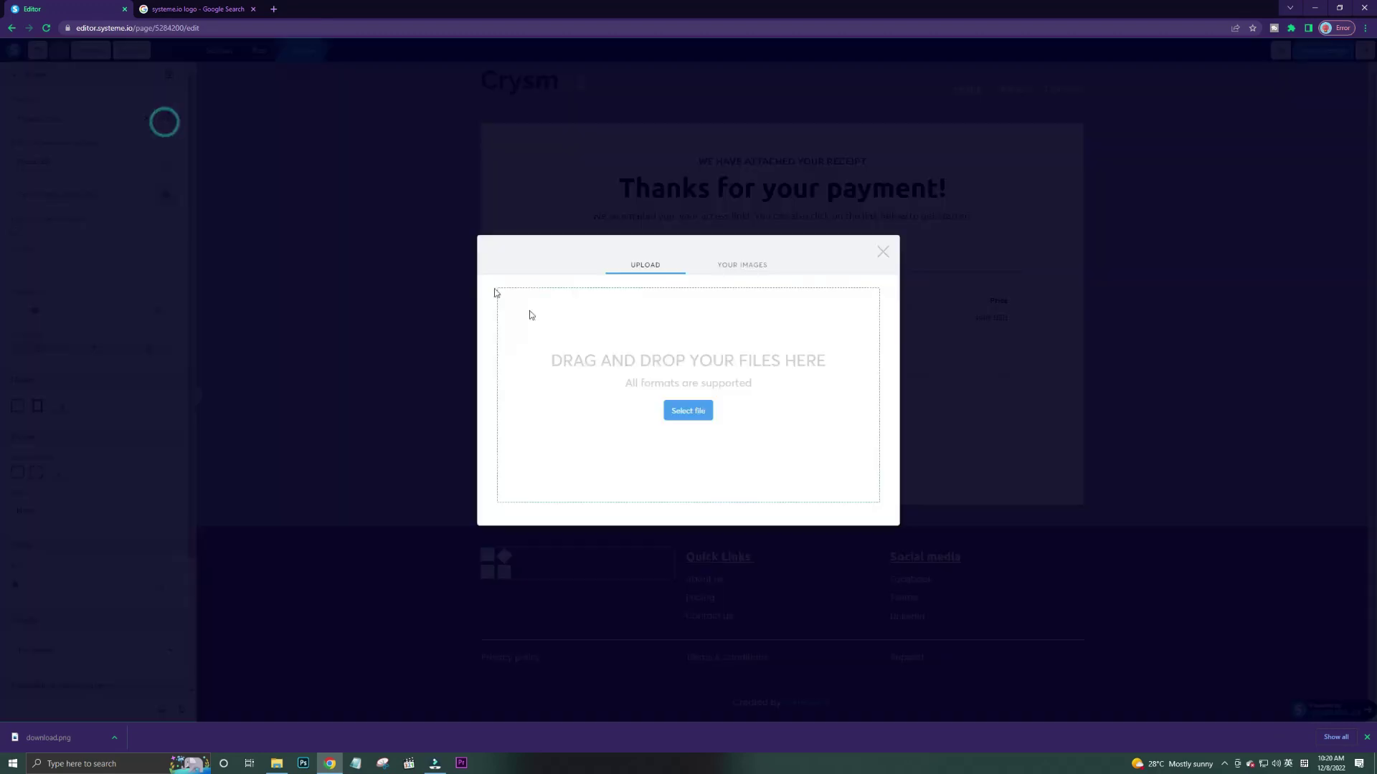
left_click(742, 244)
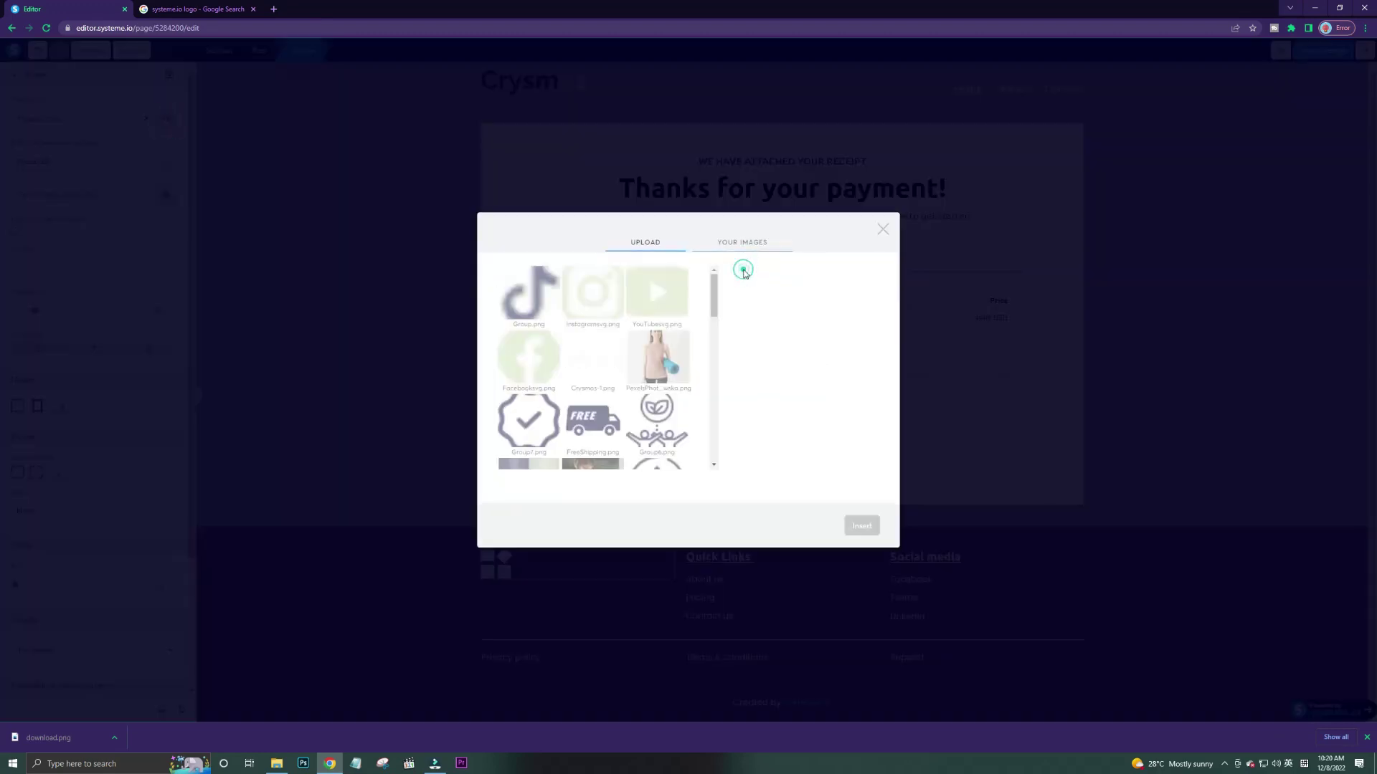
left_click(592, 358)
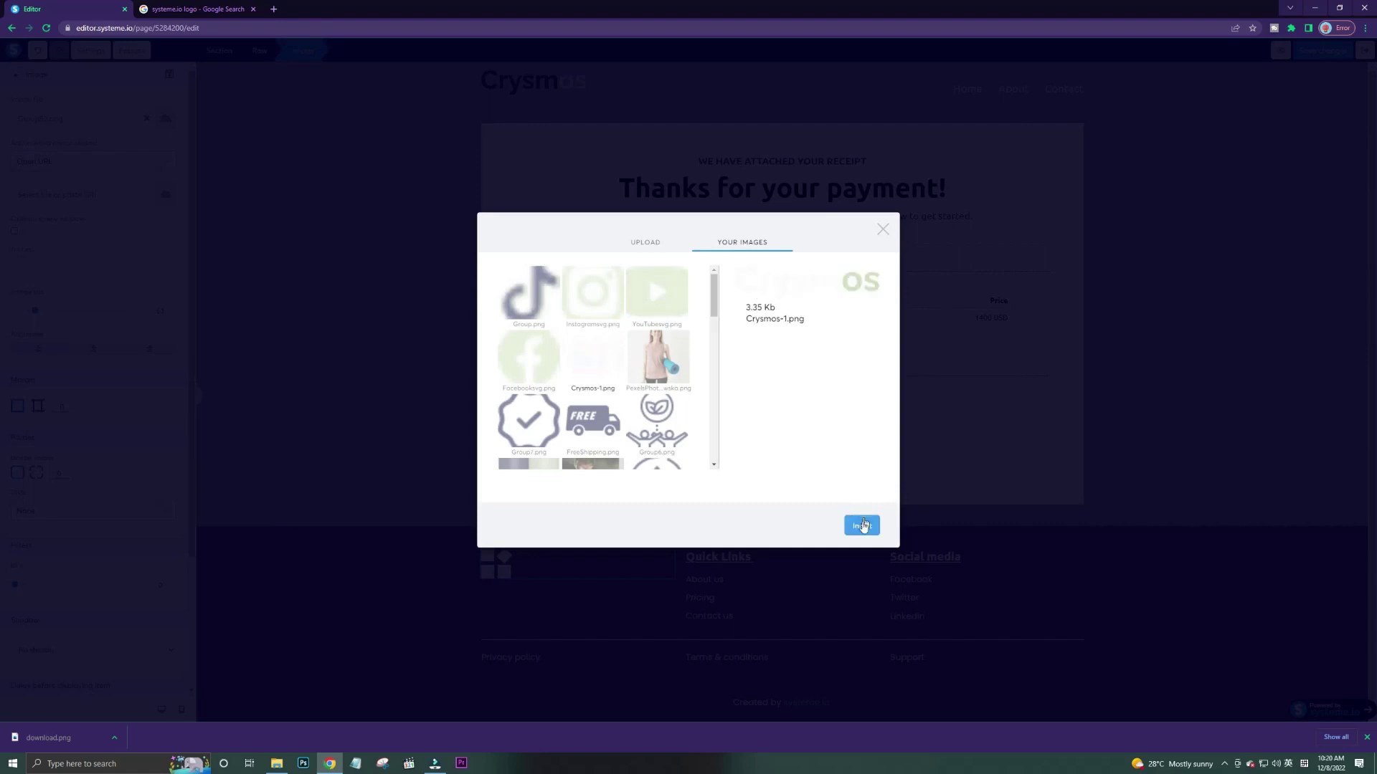
left_click(864, 525)
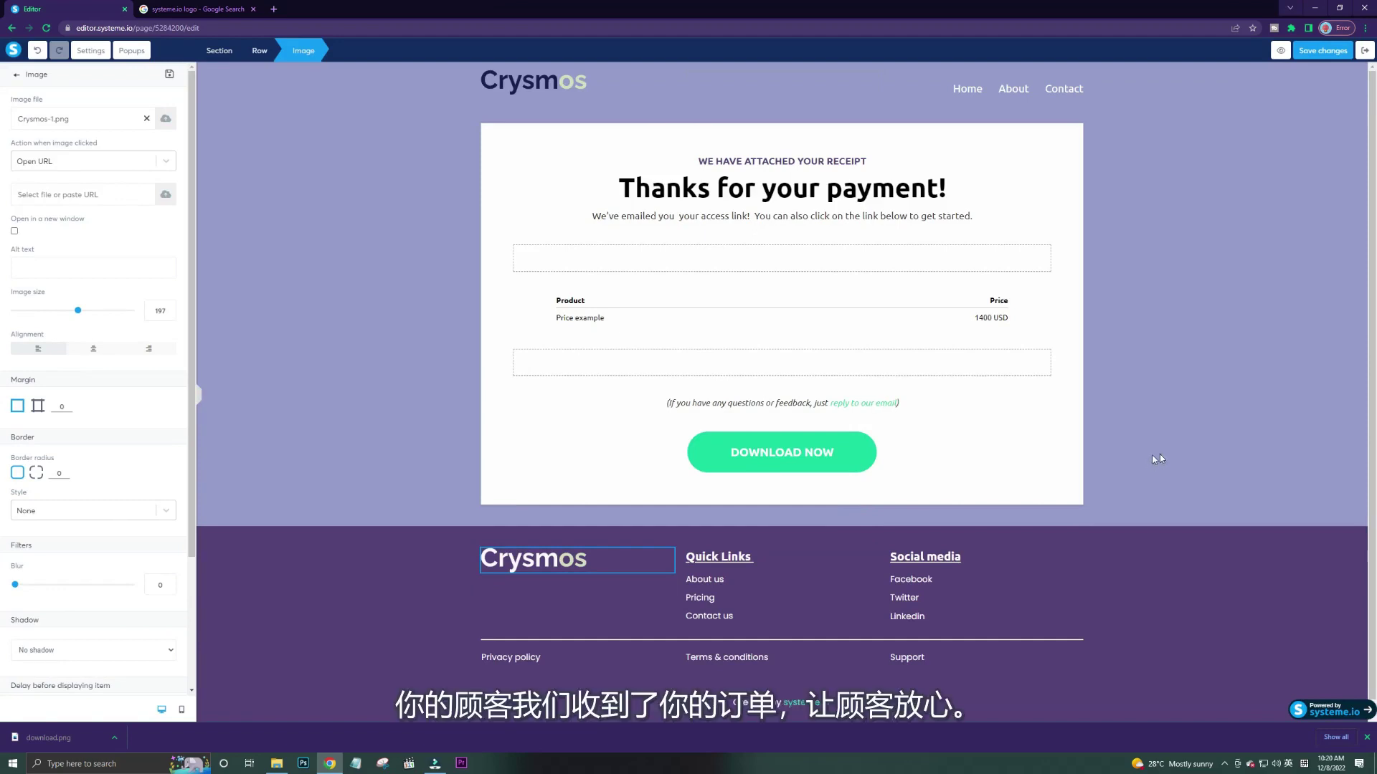
left_click(927, 583)
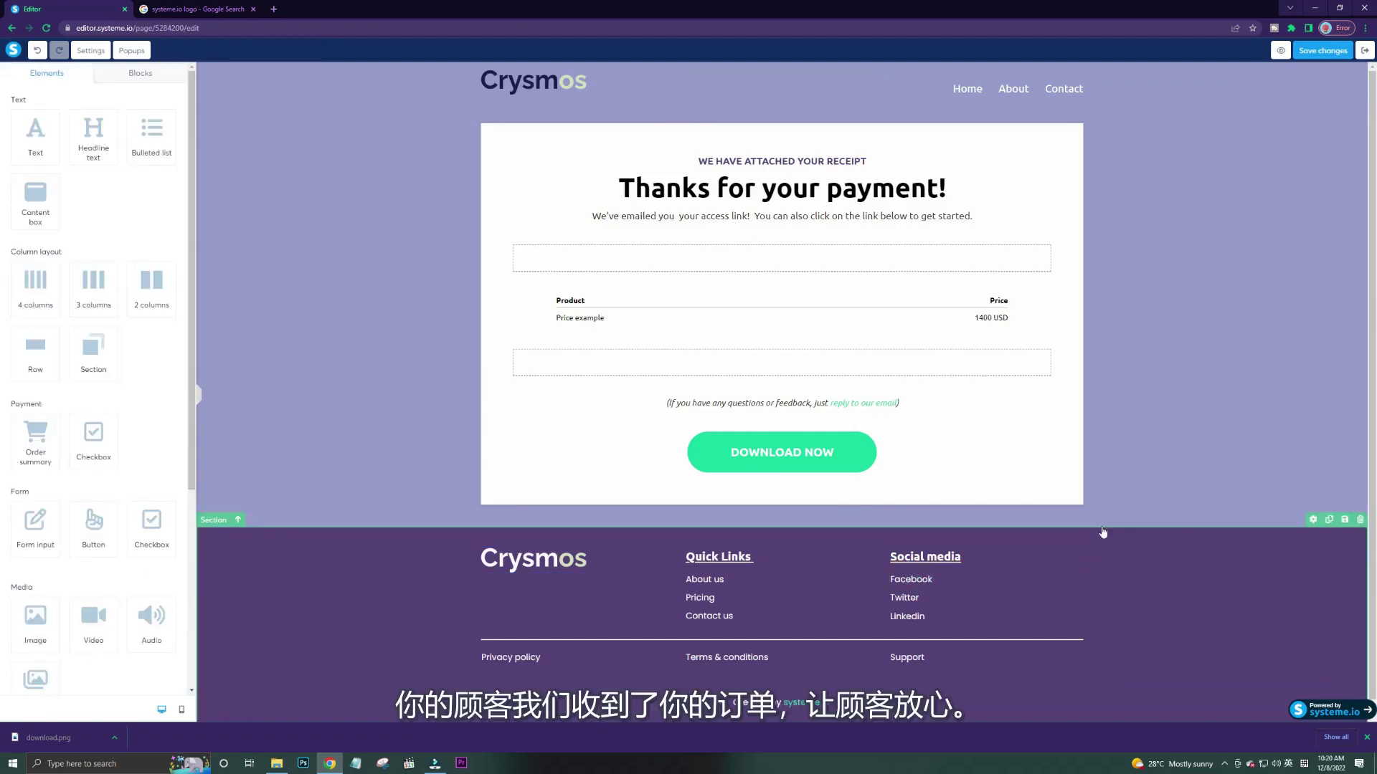
Save the thank-you page edits and exit the editor back to the CrysMos funnel.
scroll(1065, 504, "down", 1)
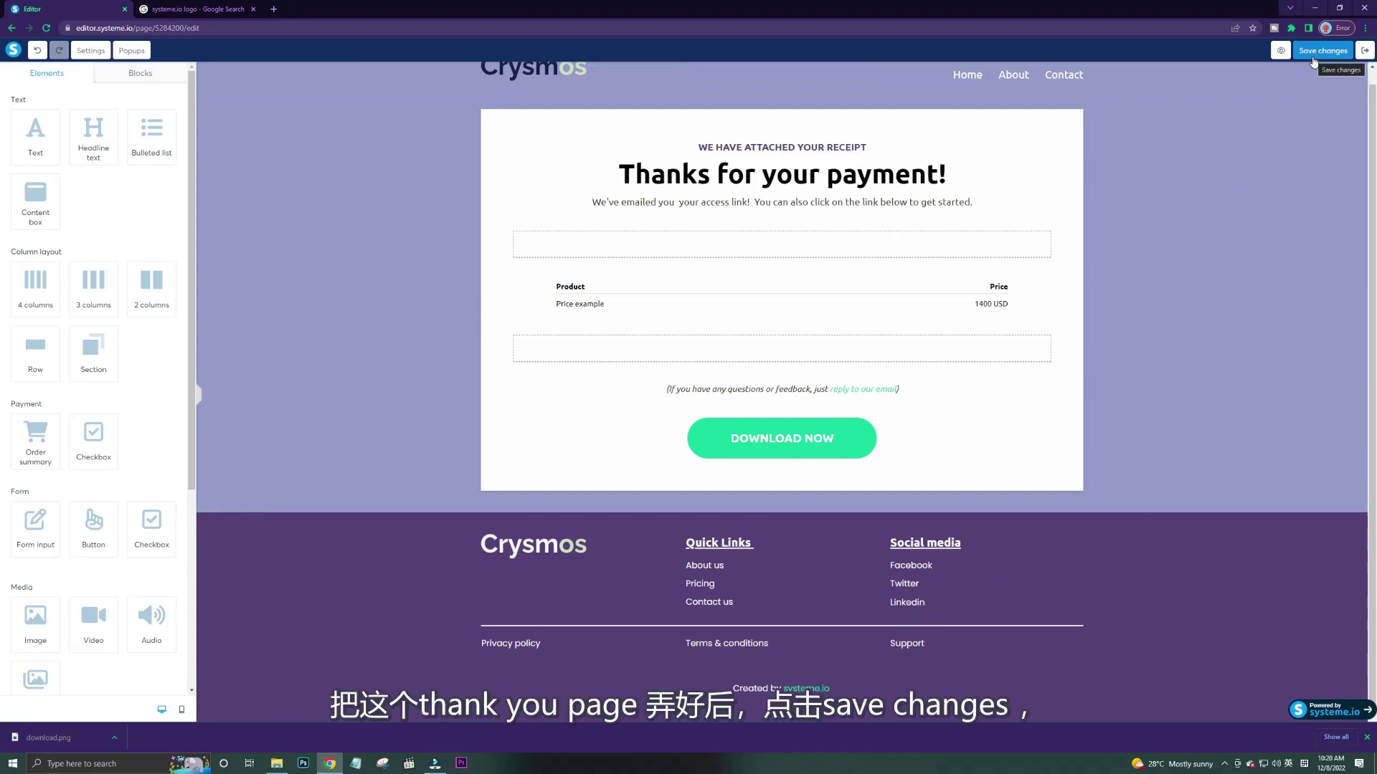
left_click(1315, 57)
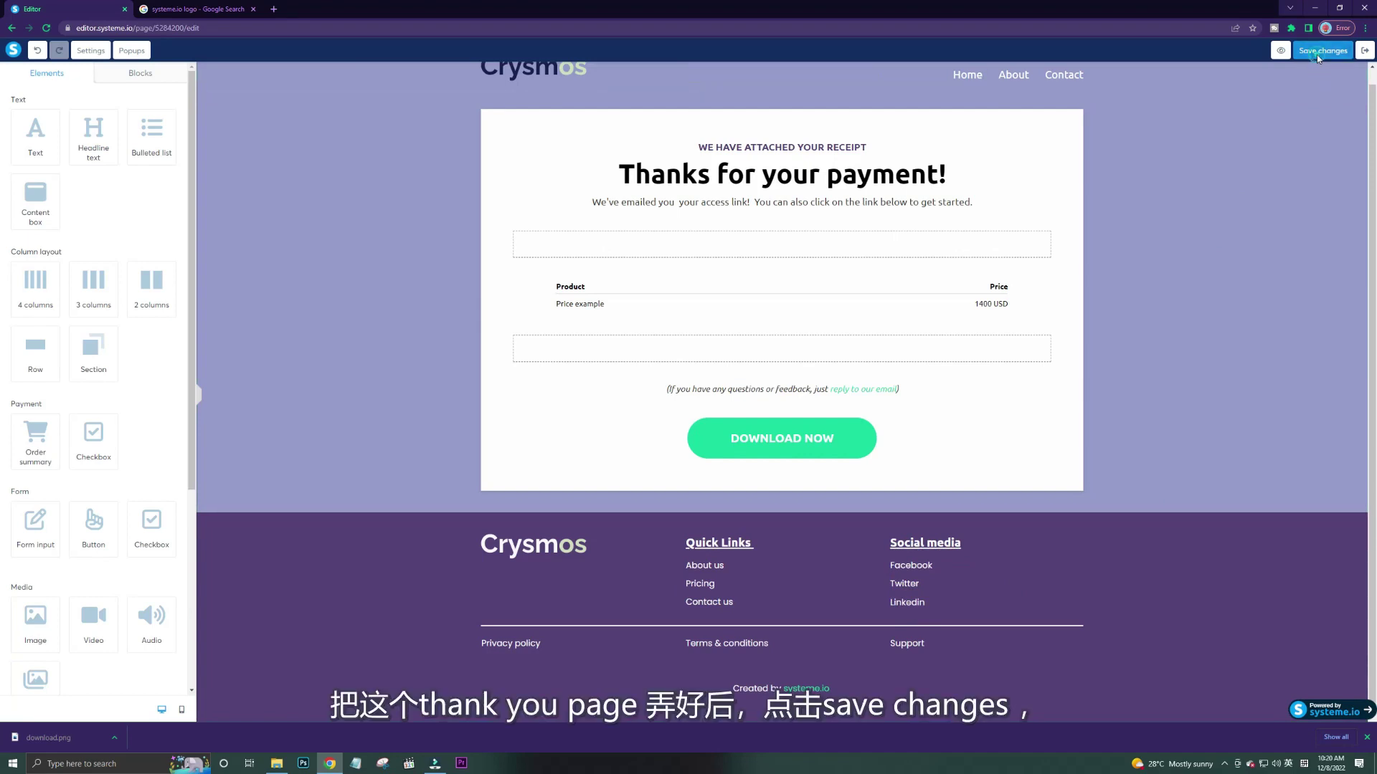
left_click(1363, 51)
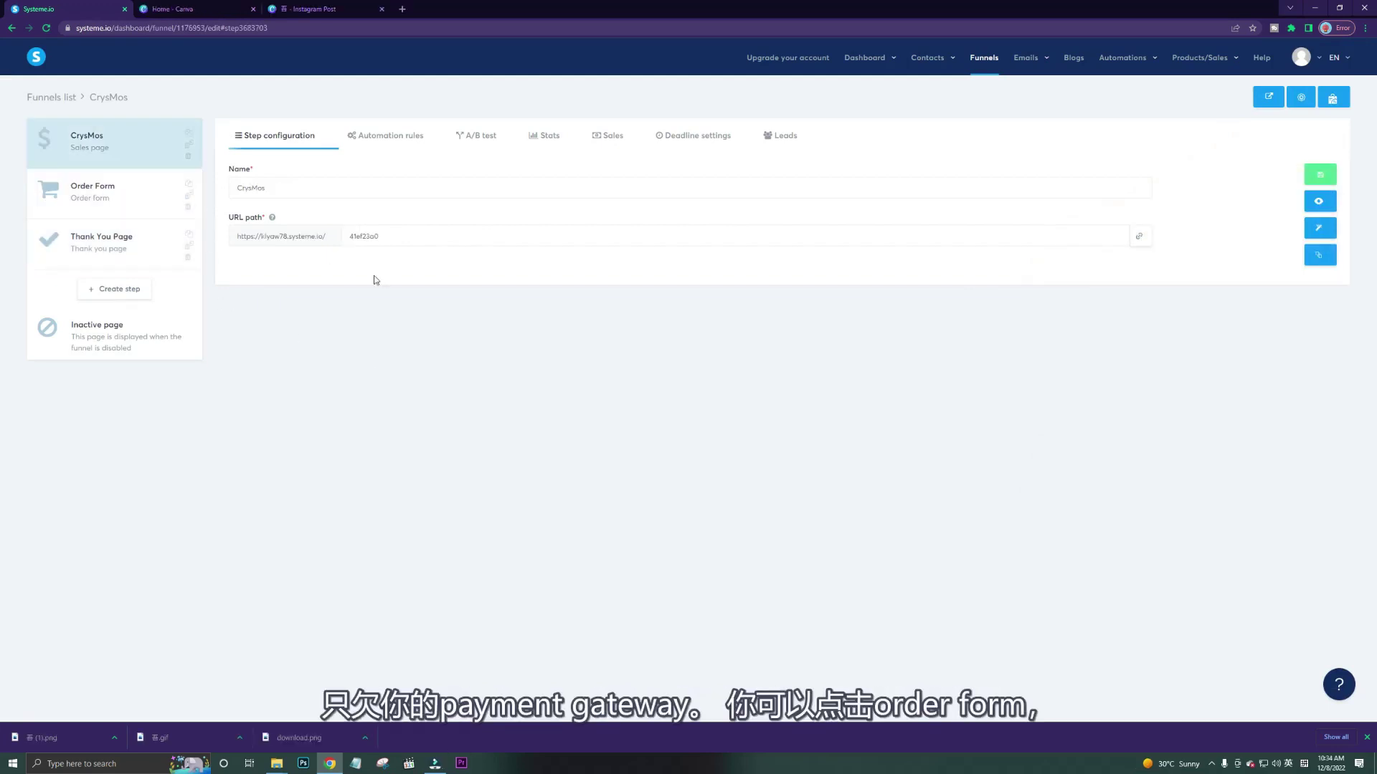
left_click(143, 213)
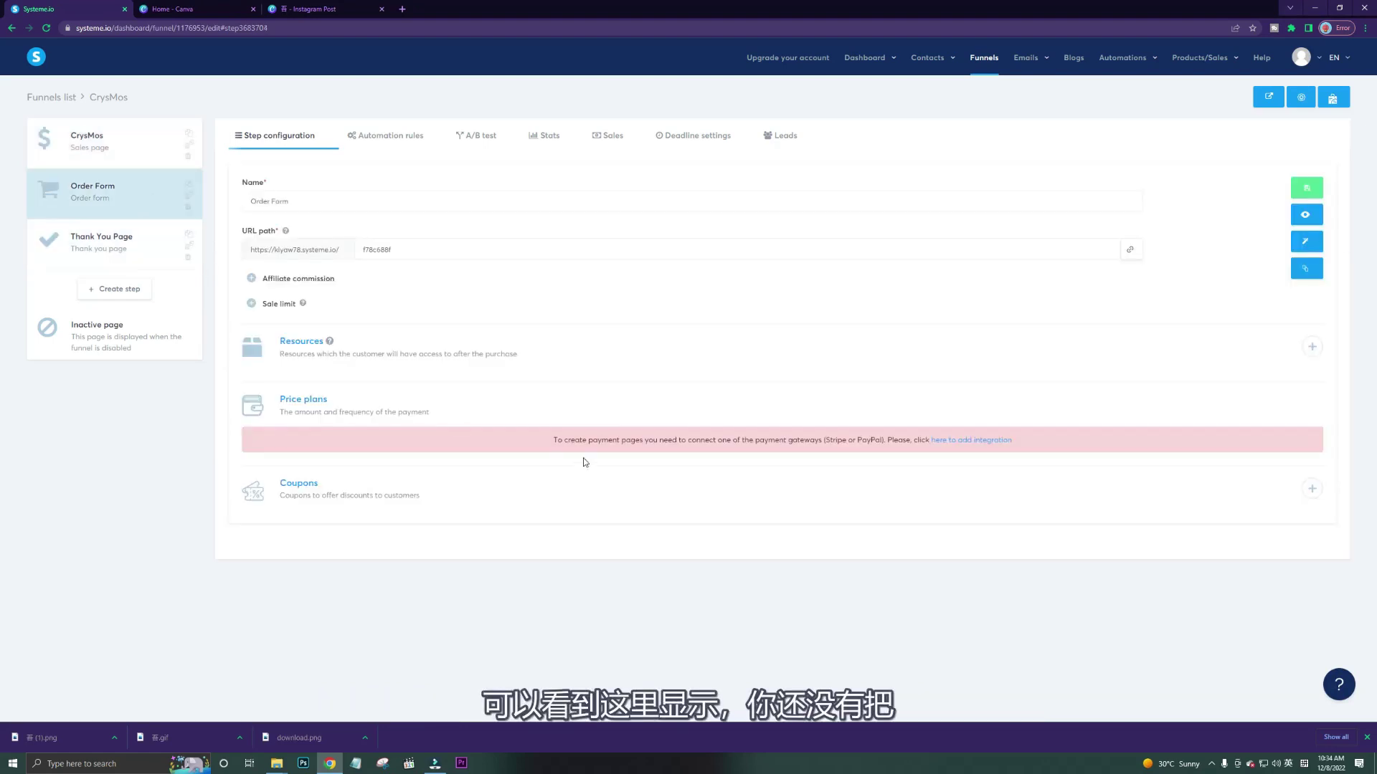
left_click(976, 442)
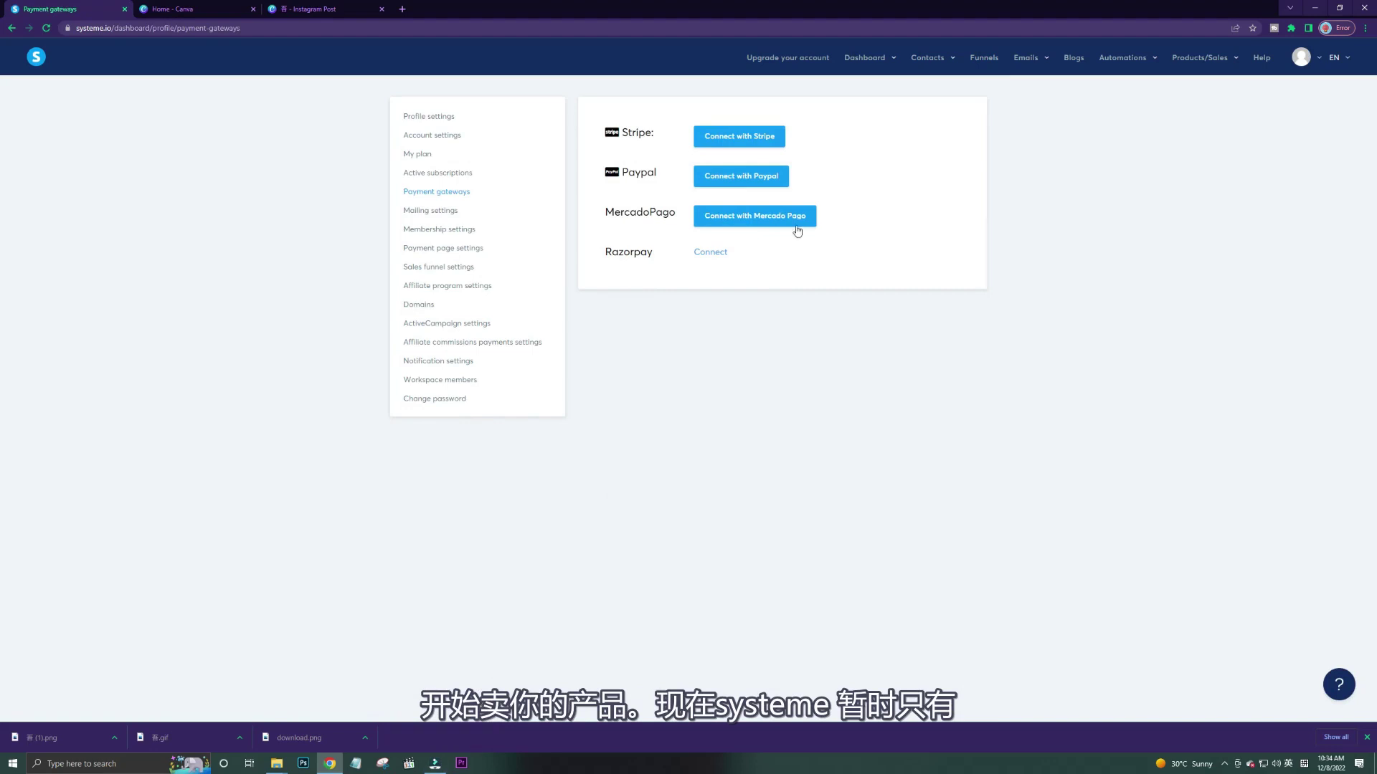
left_click(984, 57)
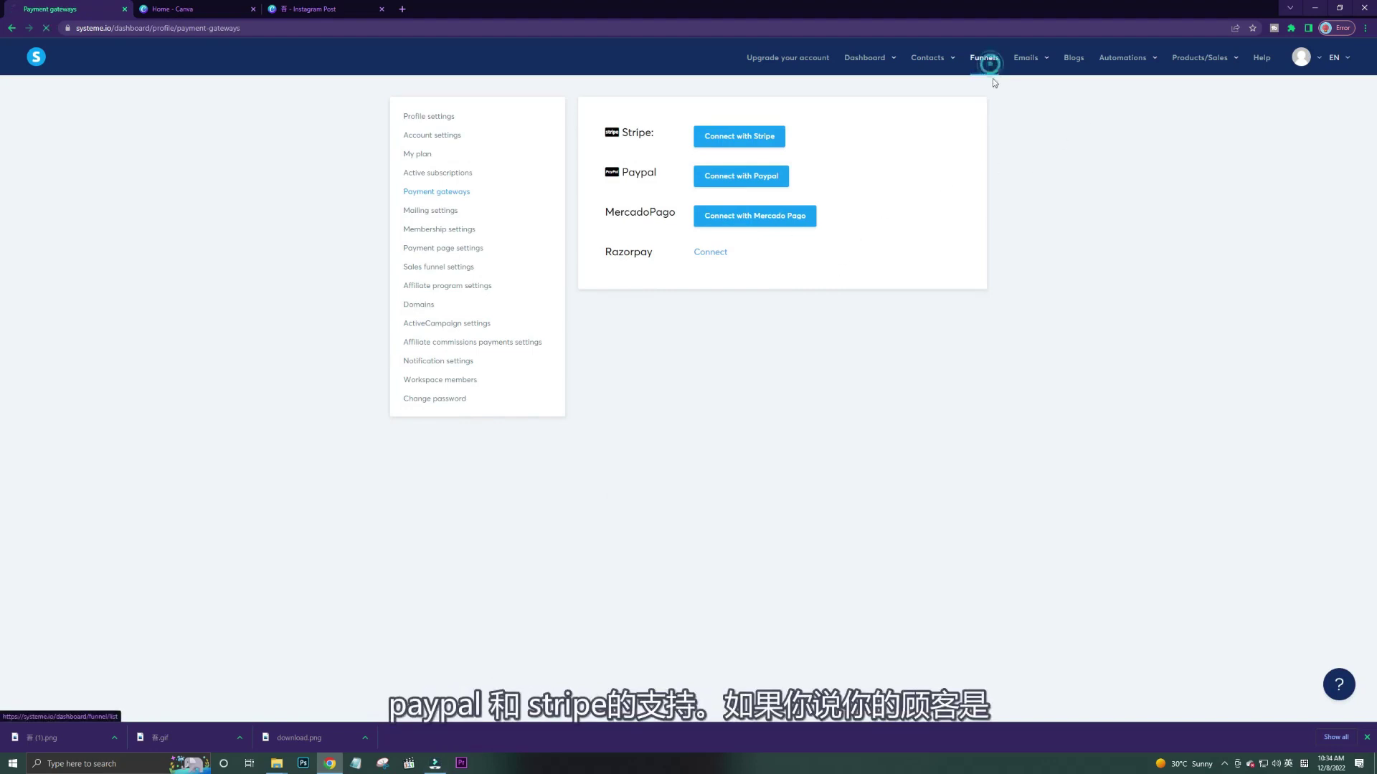
left_click(58, 158)
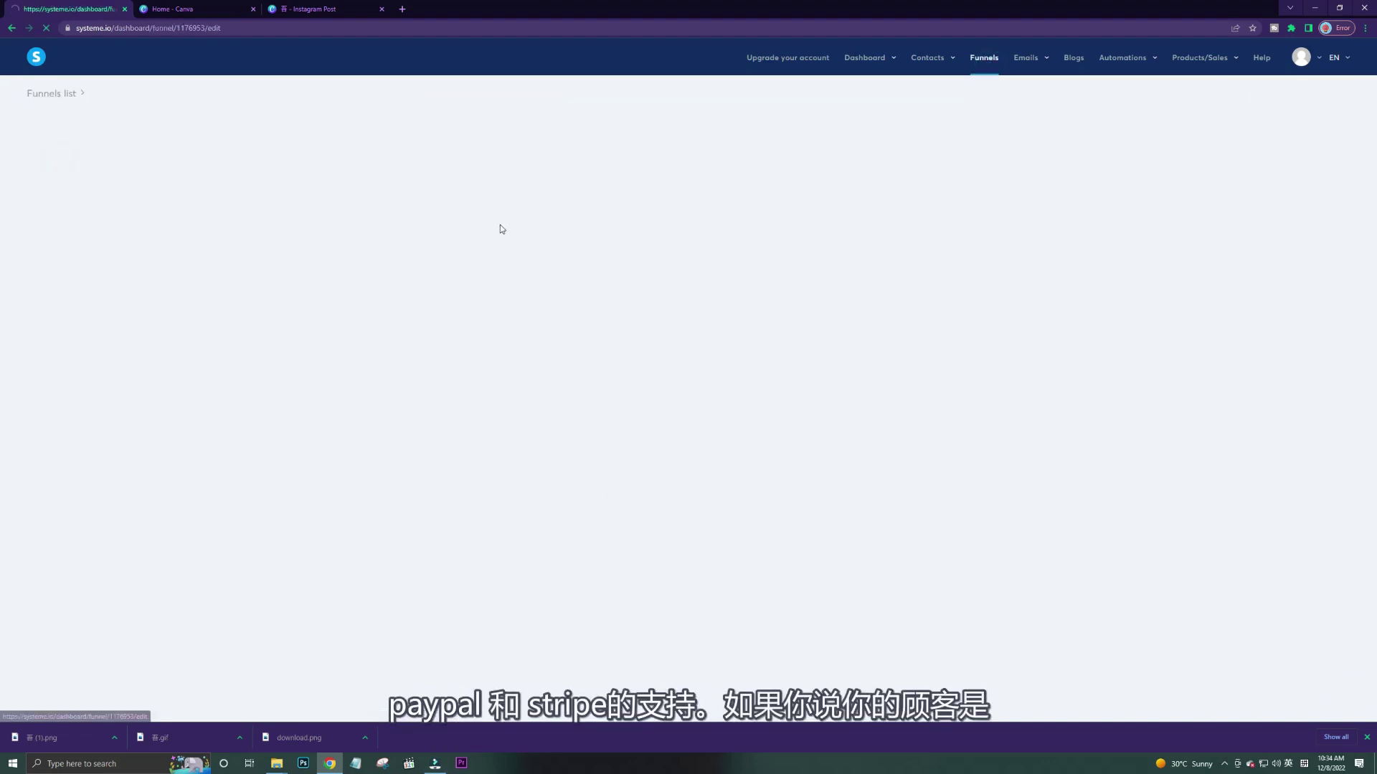
left_click(86, 140)
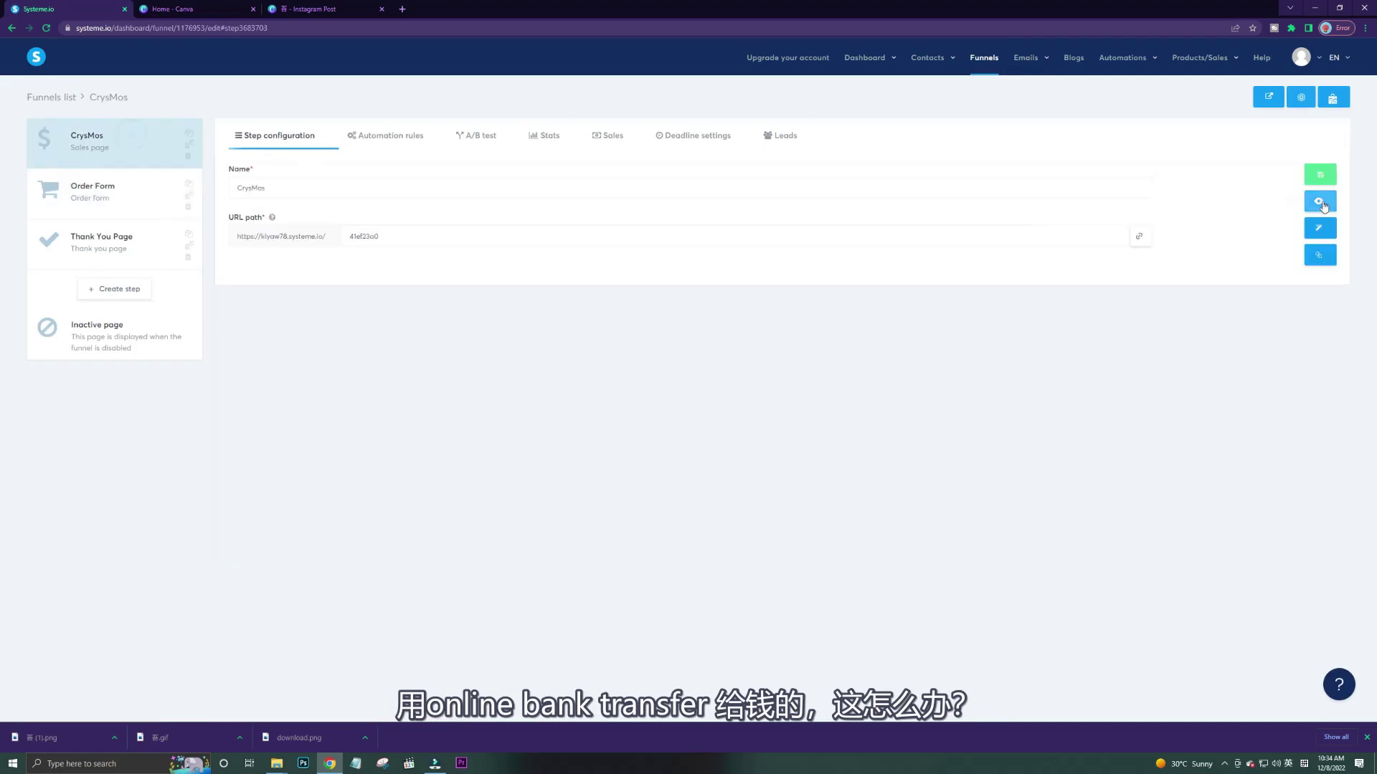
Open the live CrysMos sales page preview and scroll down to the testimonials and footer.
left_click(1307, 202)
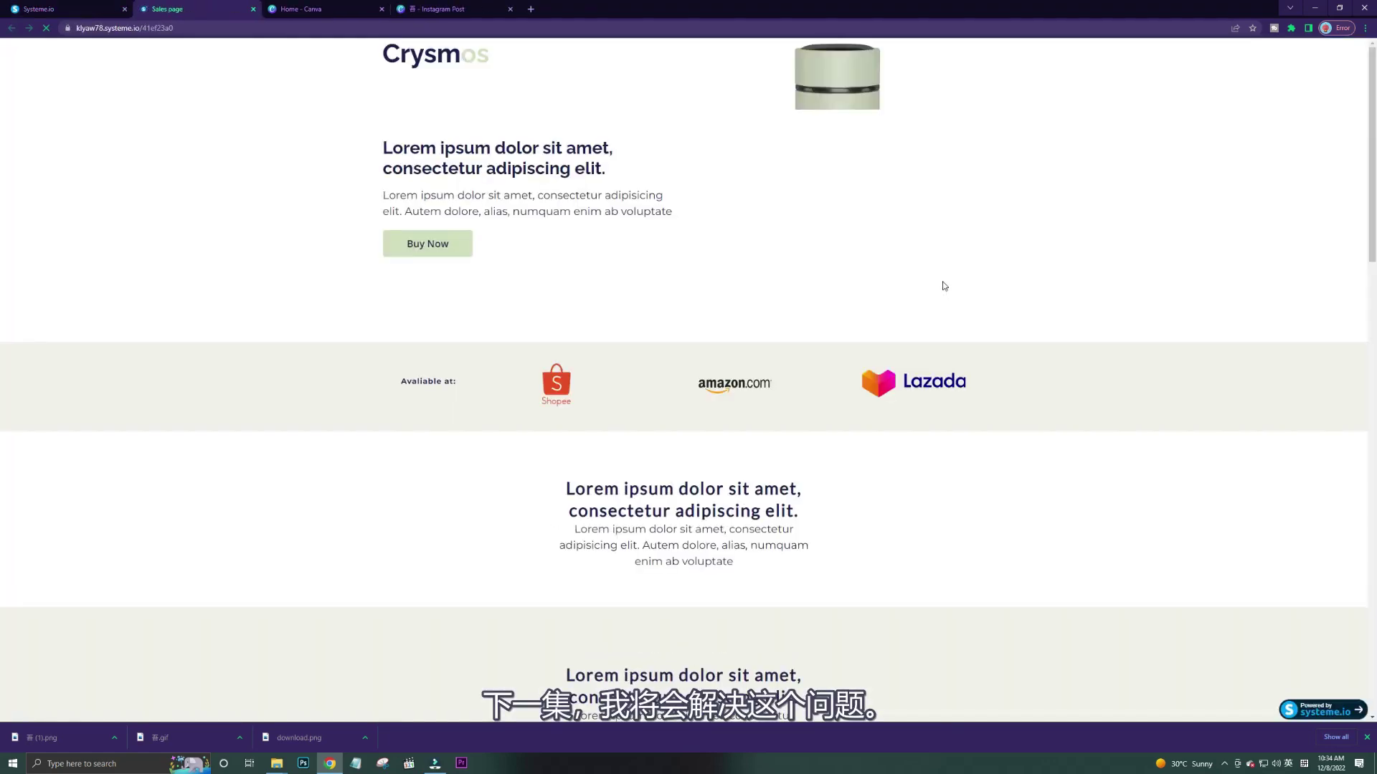
scroll(868, 341, "down", 6)
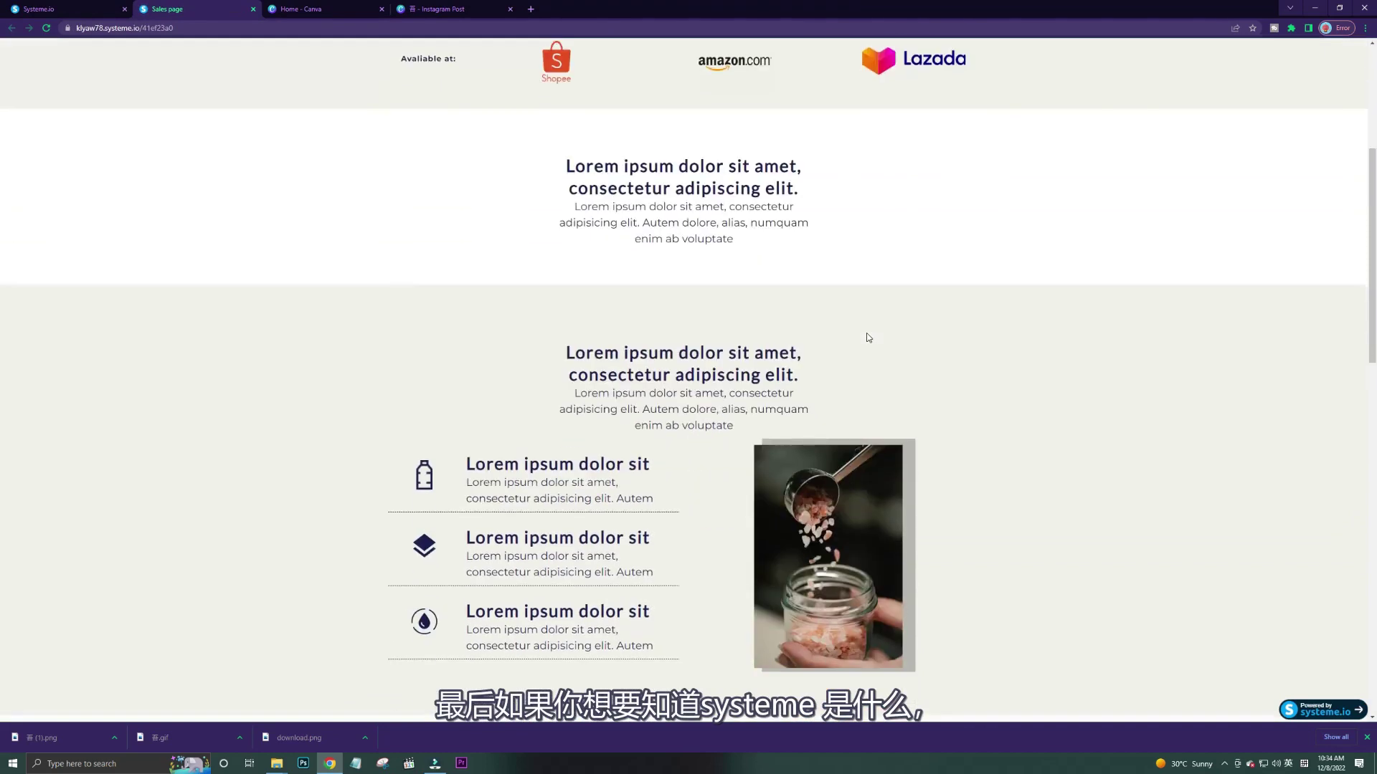
scroll(867, 337, "down", 12)
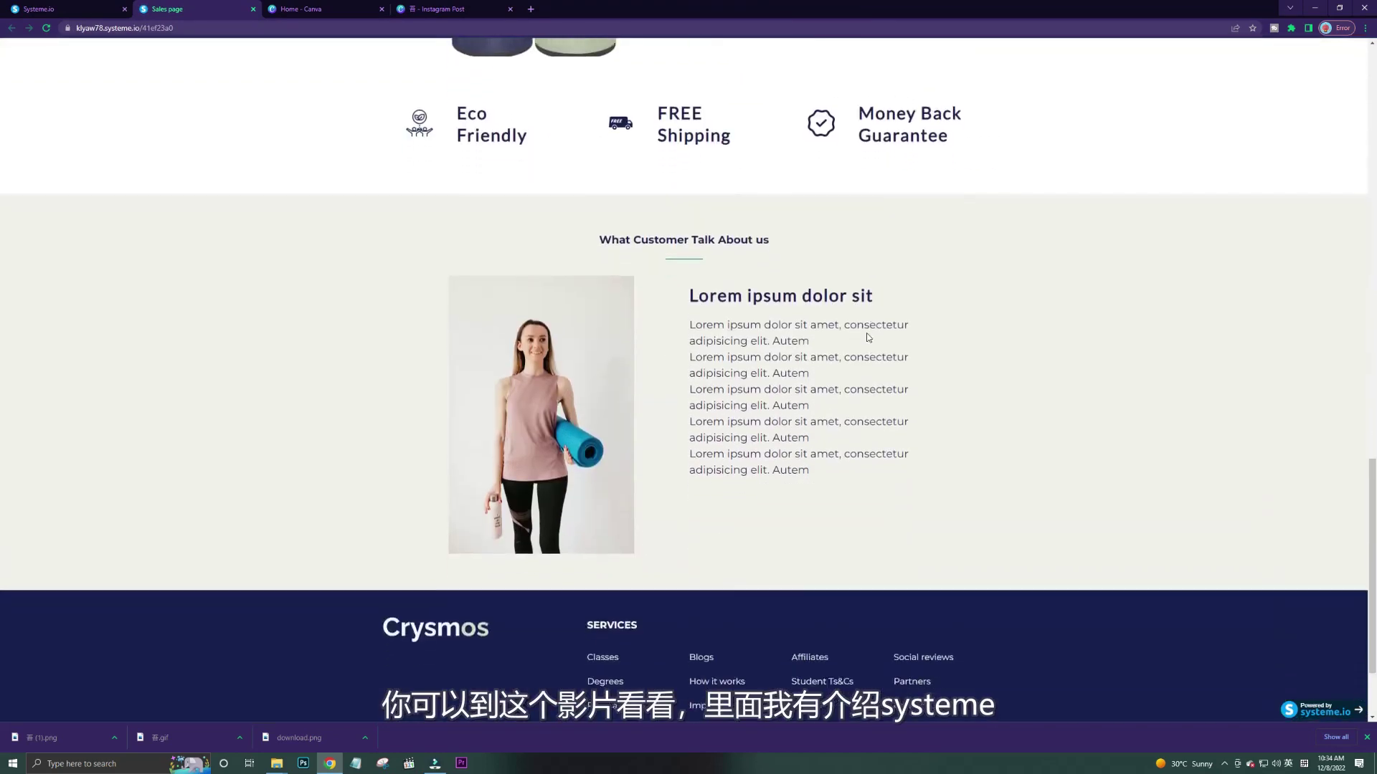